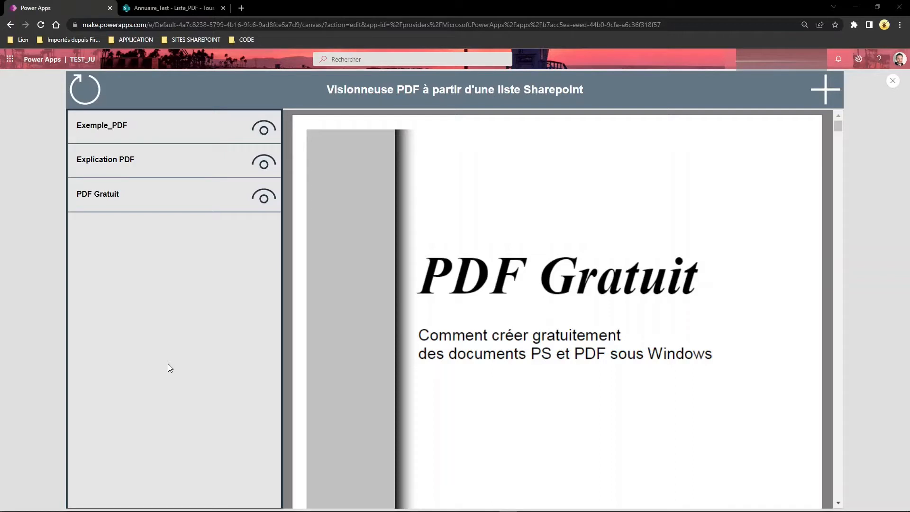
- Display Exemple_PDF in the viewer and look through its pages
{"action": "left_click", "coordinate": [268, 126]}
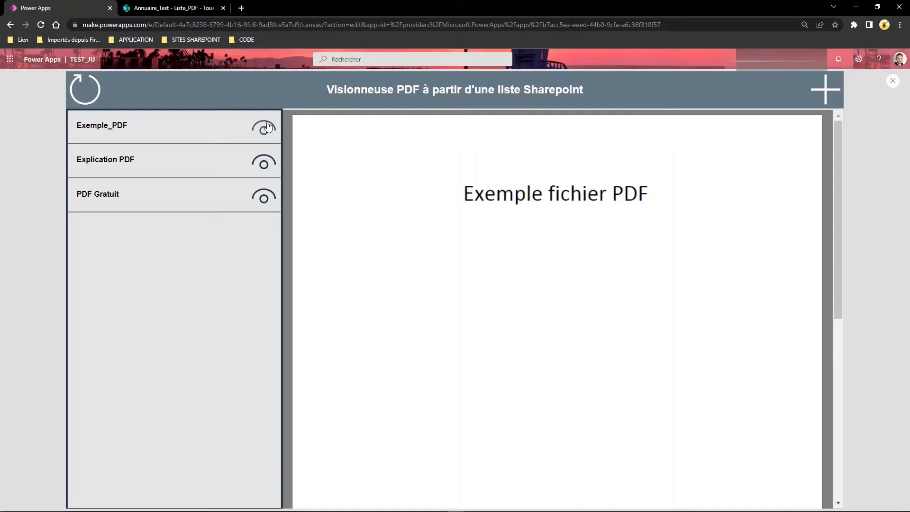
{"action": "scroll", "coordinate": [491, 187], "scroll_direction": "down", "scroll_amount": 5}
{"action": "scroll", "coordinate": [491, 186], "scroll_direction": "up", "scroll_amount": 5}
- Add a new list entry with 07_09_2022_2019.pdf attached, save it, and display it in the viewer
{"action": "left_click", "coordinate": [825, 90]}
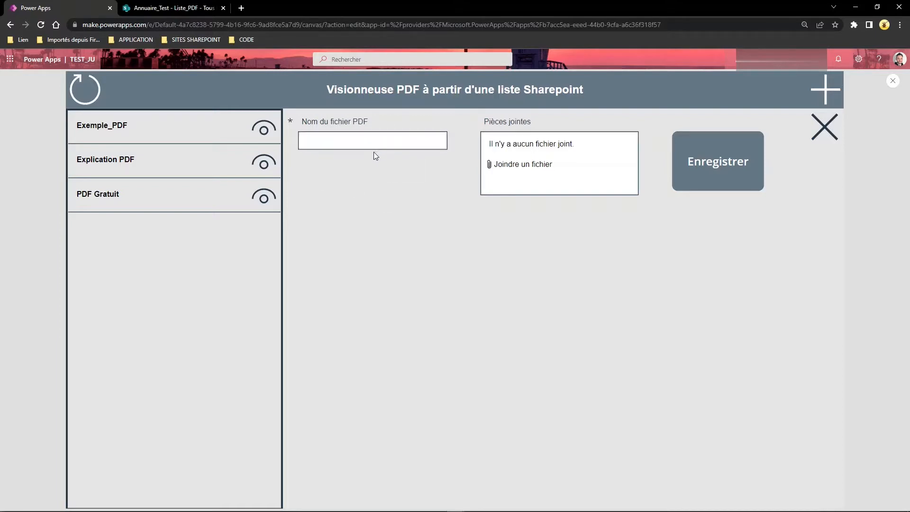
{"action": "left_click", "coordinate": [538, 166]}
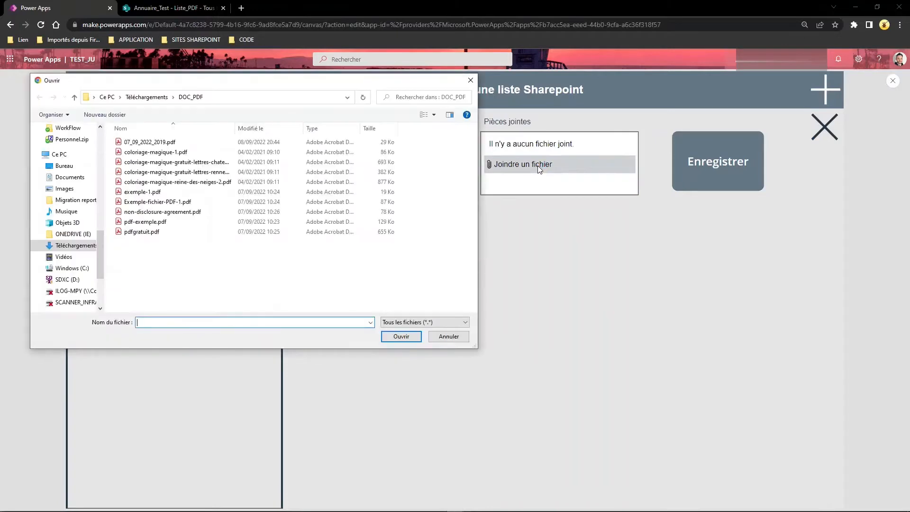
{"action": "left_click", "coordinate": [136, 142]}
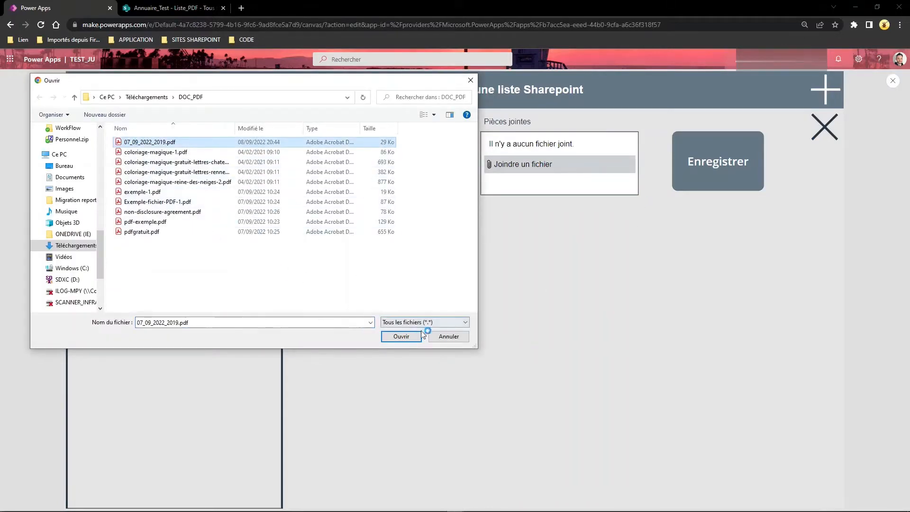
{"action": "left_click", "coordinate": [400, 337]}
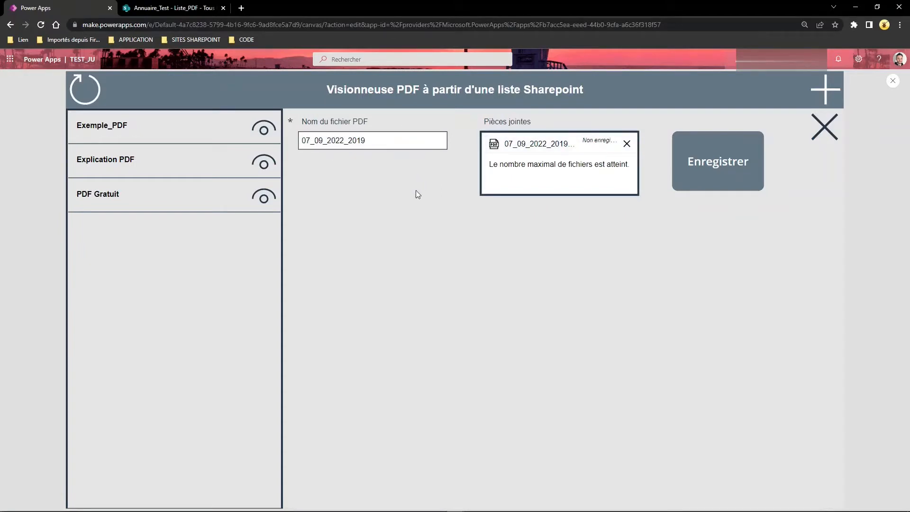
{"action": "left_click", "coordinate": [725, 167]}
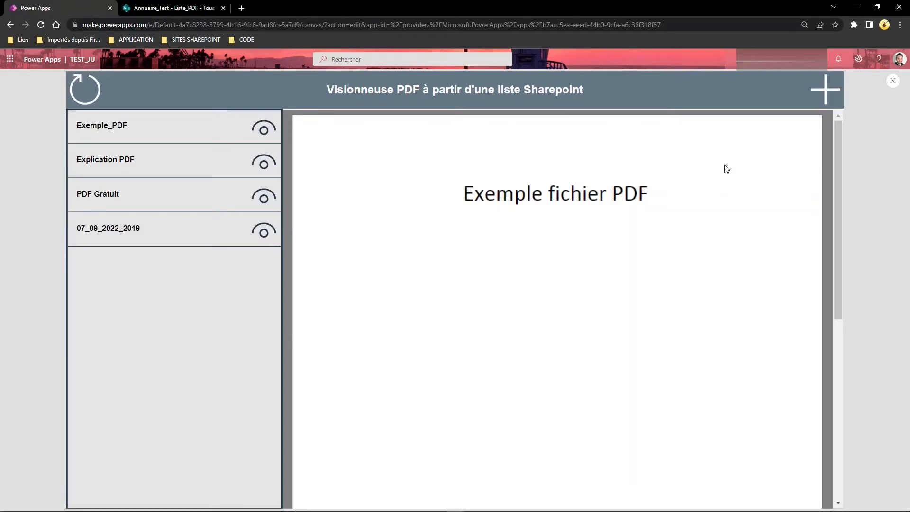
{"action": "left_click", "coordinate": [265, 232]}
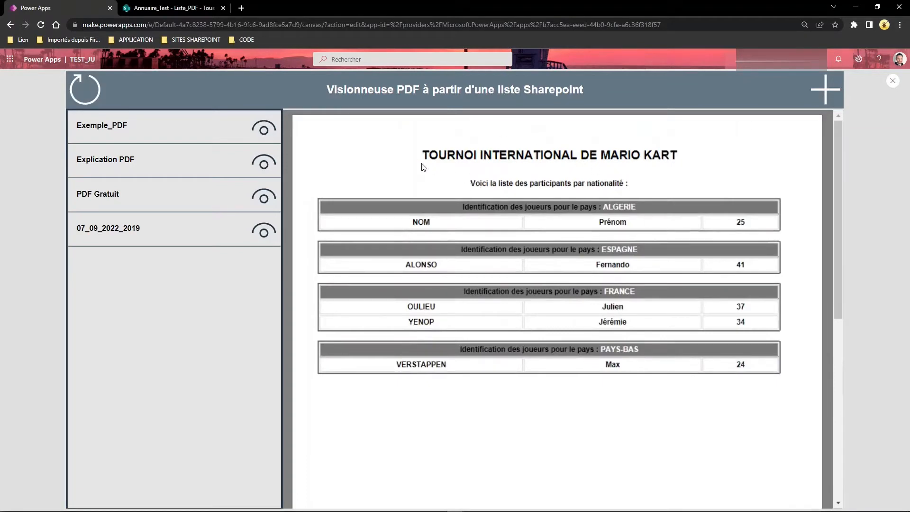
- Save another entry with coloriage-magique-reine-des-neiges-2.pdf attached, view that document, and leave the app preview
{"action": "left_click", "coordinate": [825, 91]}
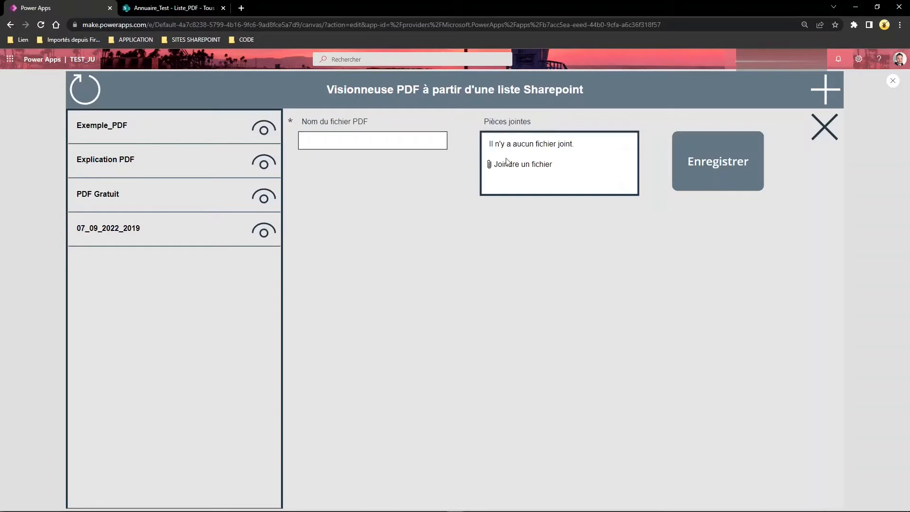
{"action": "left_click", "coordinate": [517, 168]}
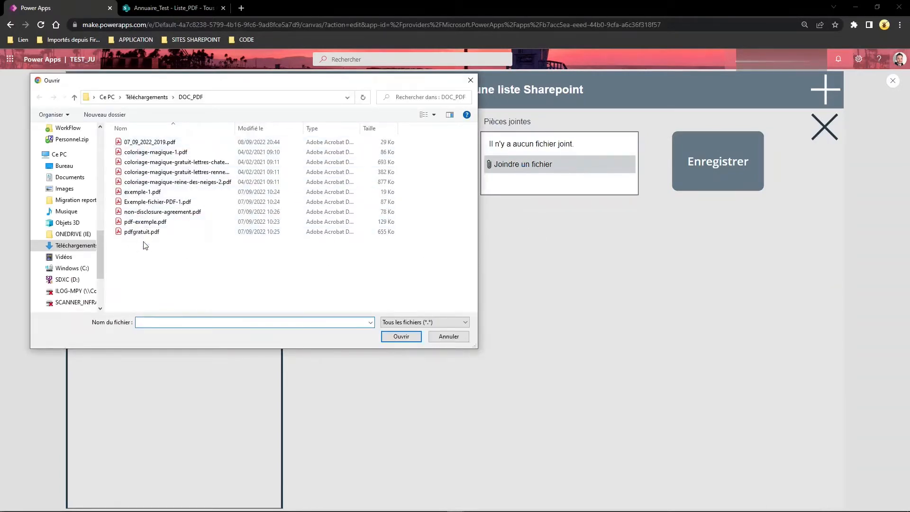
{"action": "left_click", "coordinate": [158, 183]}
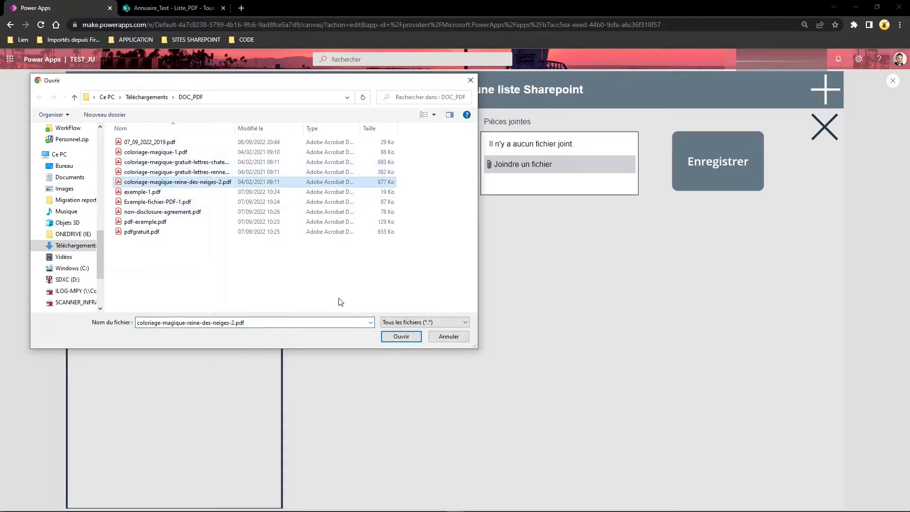
{"action": "left_click", "coordinate": [405, 338]}
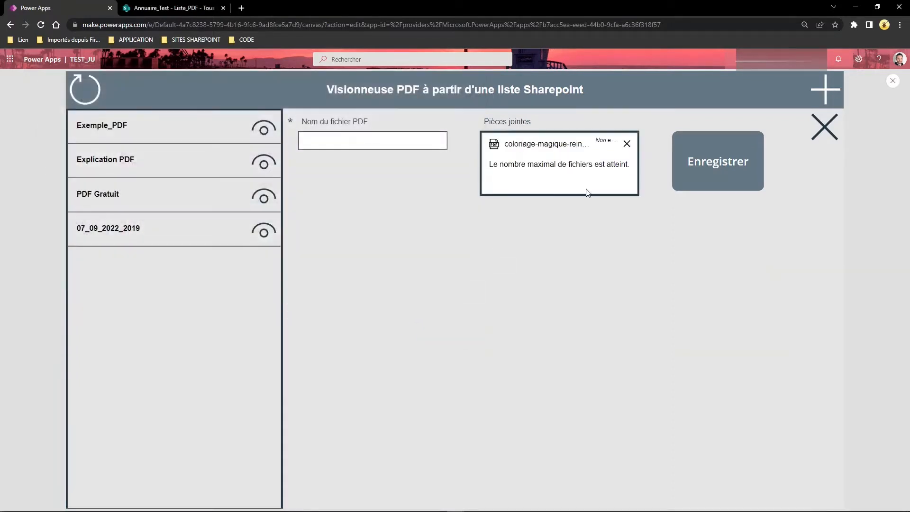
{"action": "left_click", "coordinate": [705, 171]}
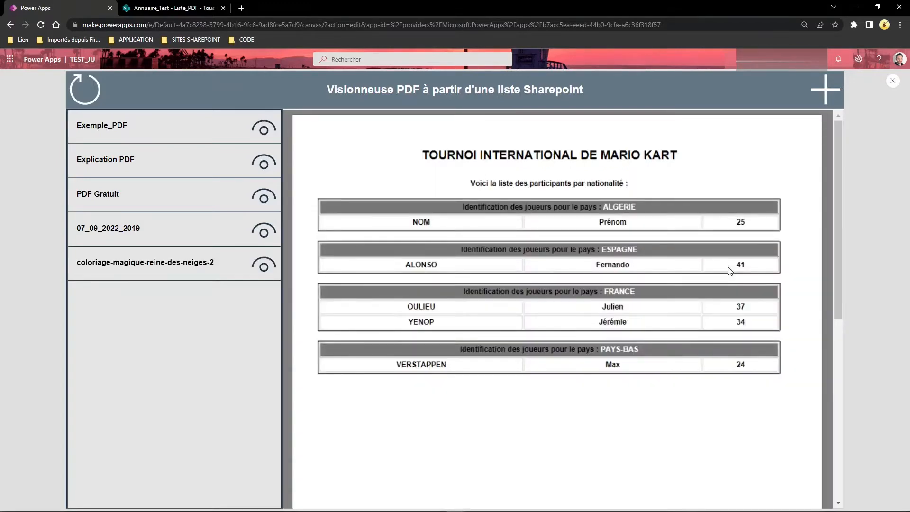
{"action": "left_click", "coordinate": [260, 262]}
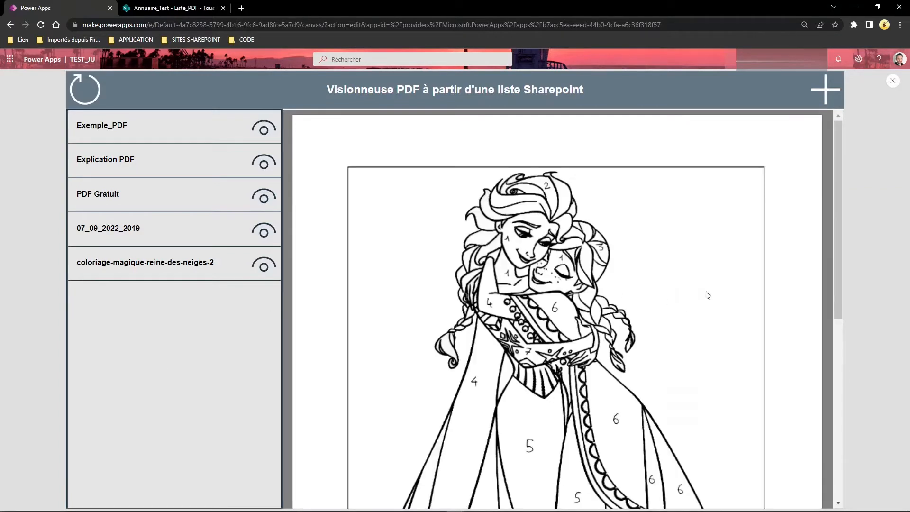
{"action": "scroll", "coordinate": [706, 294], "scroll_direction": "down", "scroll_amount": 10}
{"action": "scroll", "coordinate": [707, 294], "scroll_direction": "up", "scroll_amount": 10}
{"action": "left_click", "coordinate": [892, 81]}
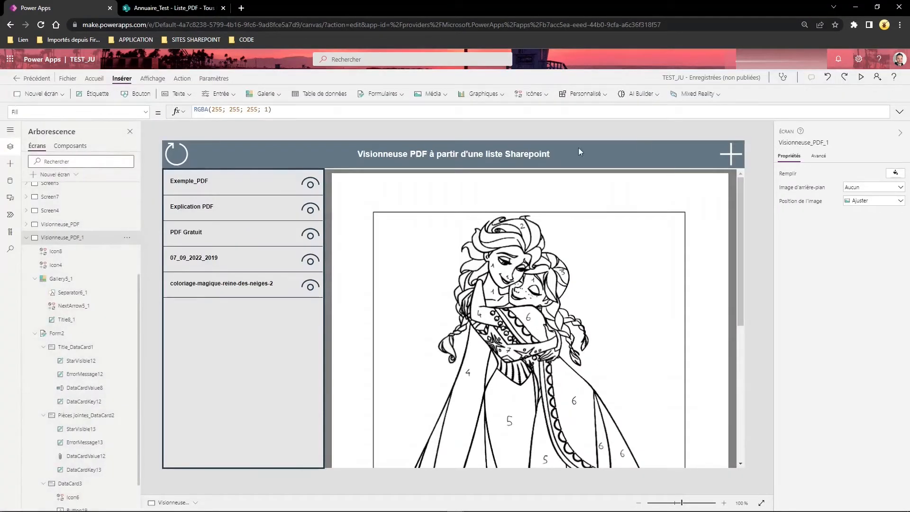
- Begin wrapping the Liste_PDF source in the PDF gallery's Items formula with the SortByColumns function
{"action": "left_click", "coordinate": [246, 359]}
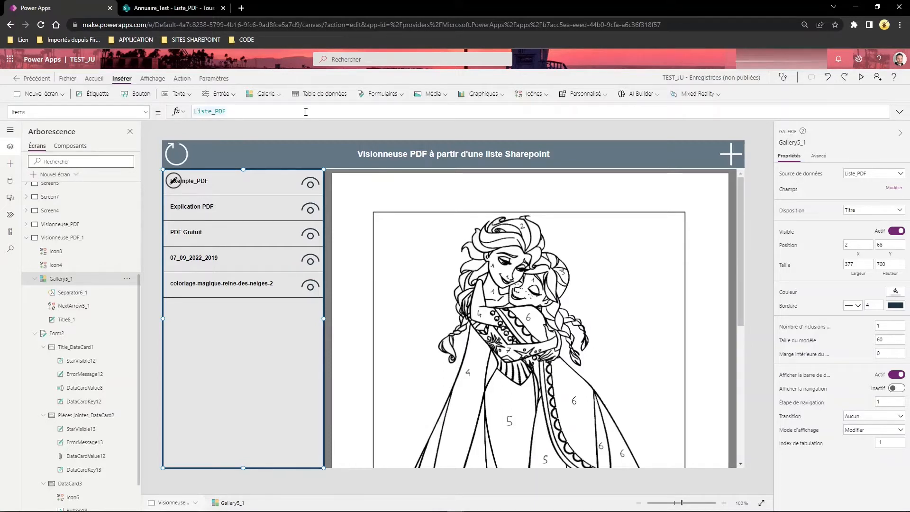
{"action": "left_click", "coordinate": [306, 112]}
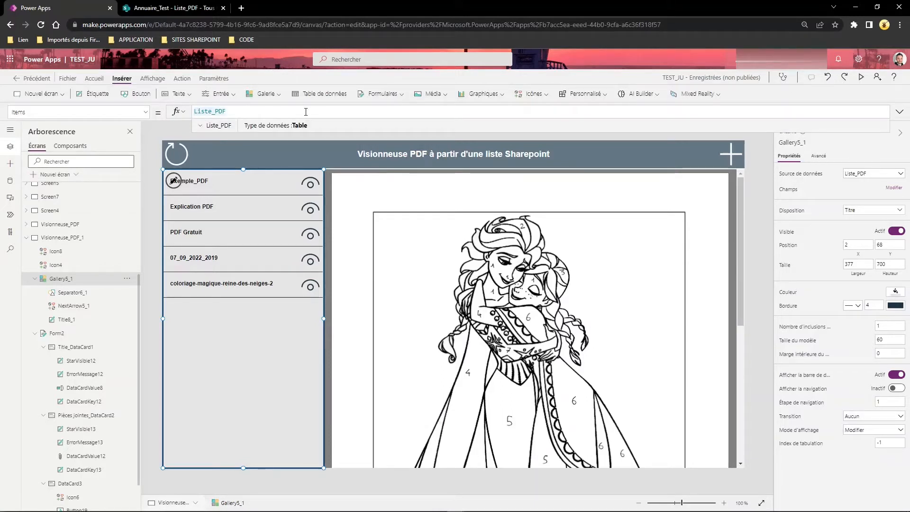
{"action": "type", "text": "Sort"}
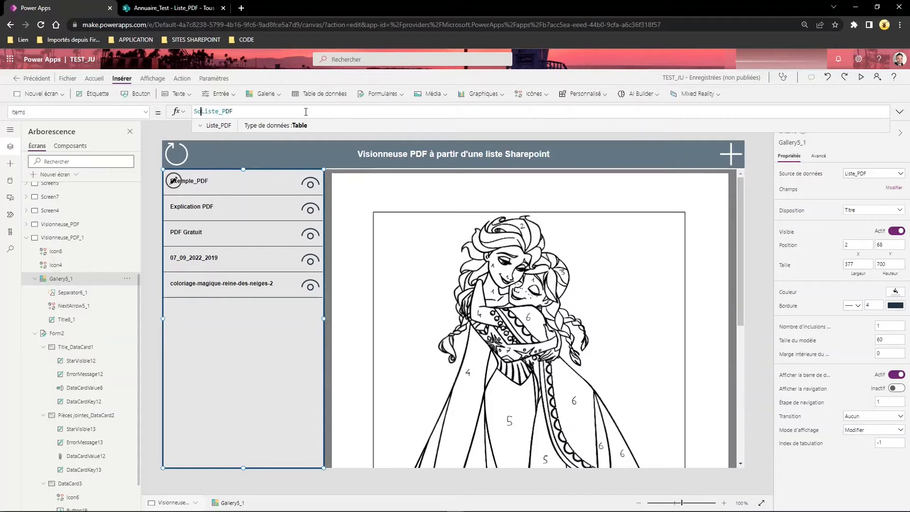
{"action": "type", "text": "Bycolumns"}
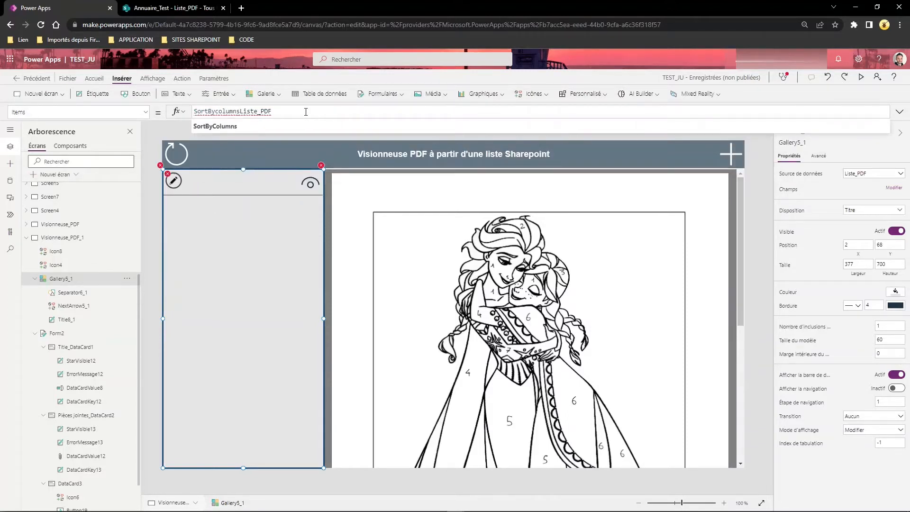
{"action": "key", "text": "Tab"}
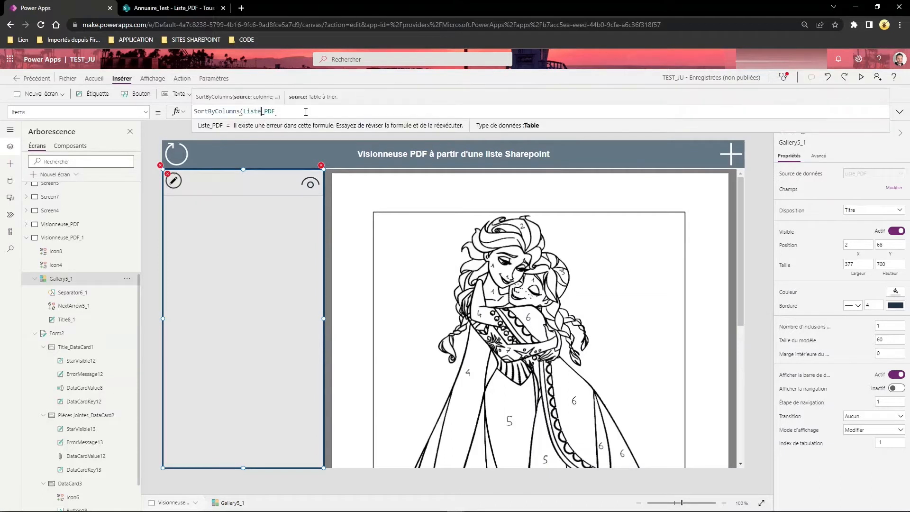
- Complete the gallery's sort formula with the "Title" column and Ascending order, and check the list in the app preview
{"action": "key", "text": "Right"}
{"action": "key", "text": "Right"}
{"action": "key", "text": "Right"}
{"action": "key", "text": "Right"}
{"action": "type", "text": ";"}
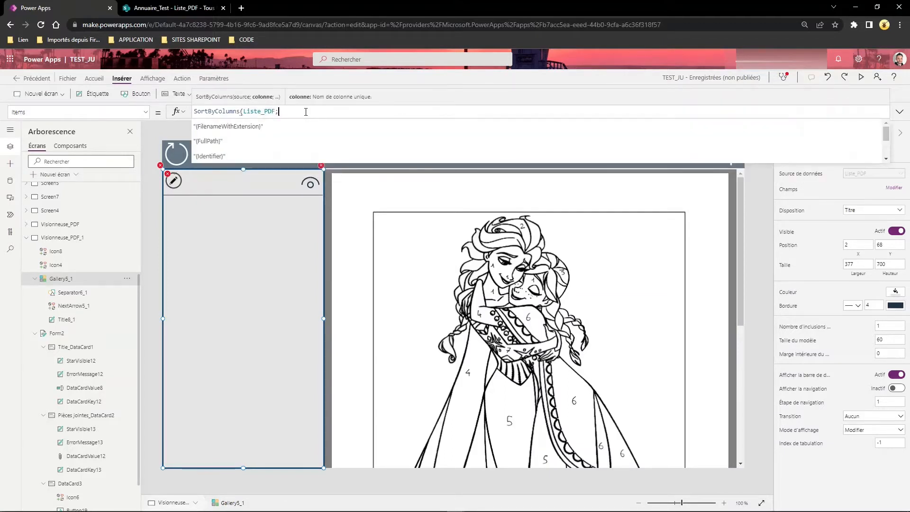
{"action": "type", "text": "\"Title"}
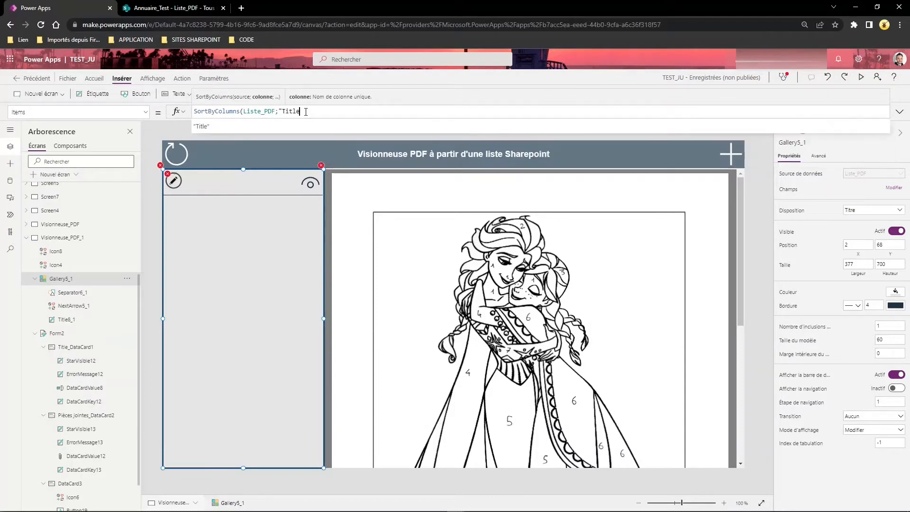
{"action": "type", "text": "\";As"}
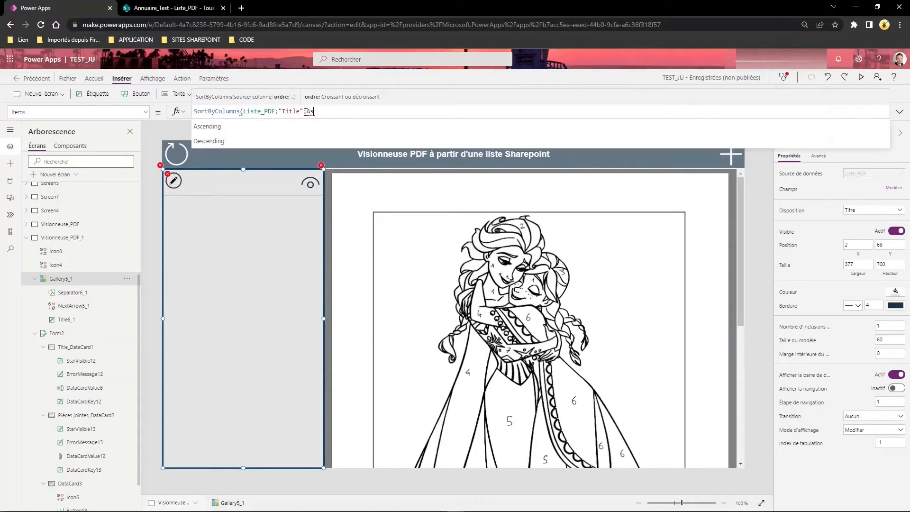
{"action": "key", "text": "Tab"}
{"action": "type", "text": ")"}
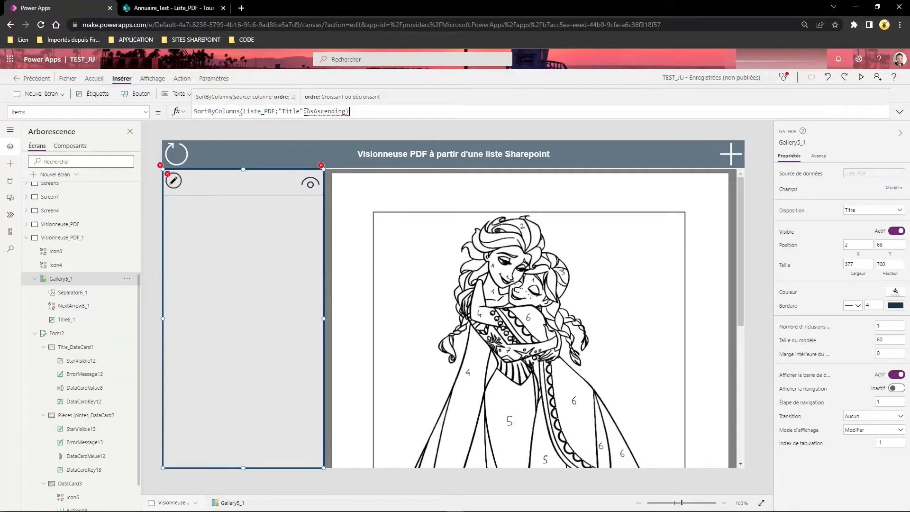
{"action": "left_click", "coordinate": [306, 112]}
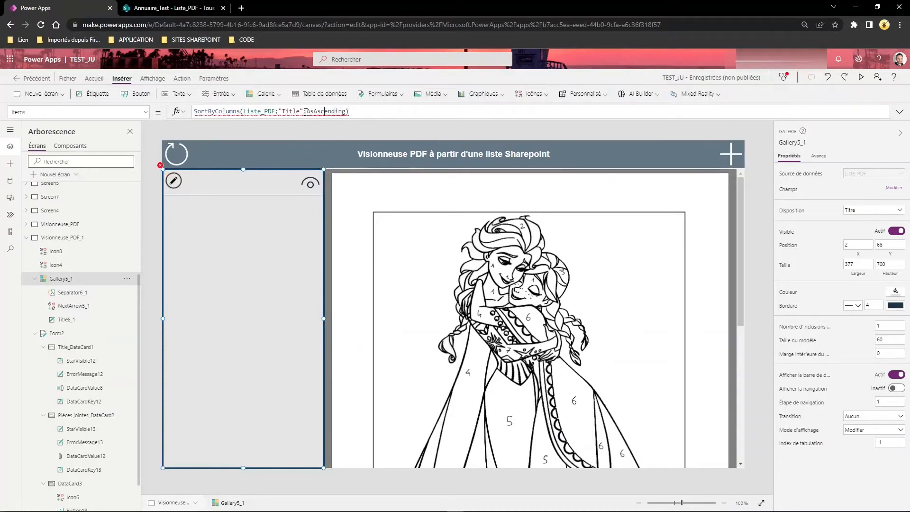
{"action": "key", "text": "Delete"}
{"action": "key", "text": "Delete"}
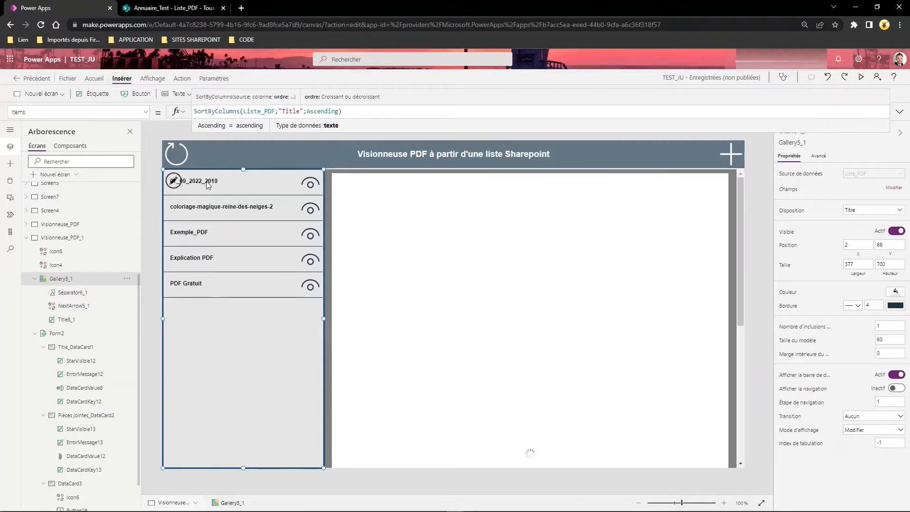
{"action": "left_click", "coordinate": [861, 77]}
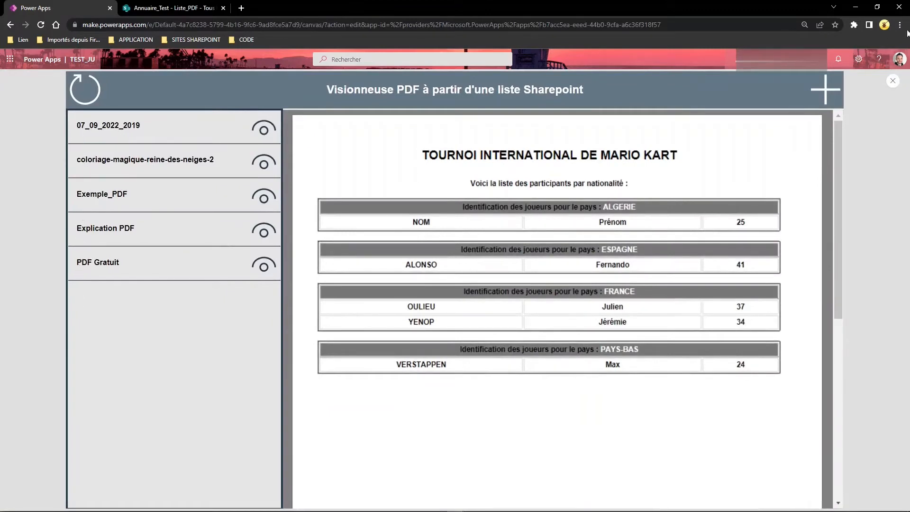
{"action": "left_click", "coordinate": [895, 81]}
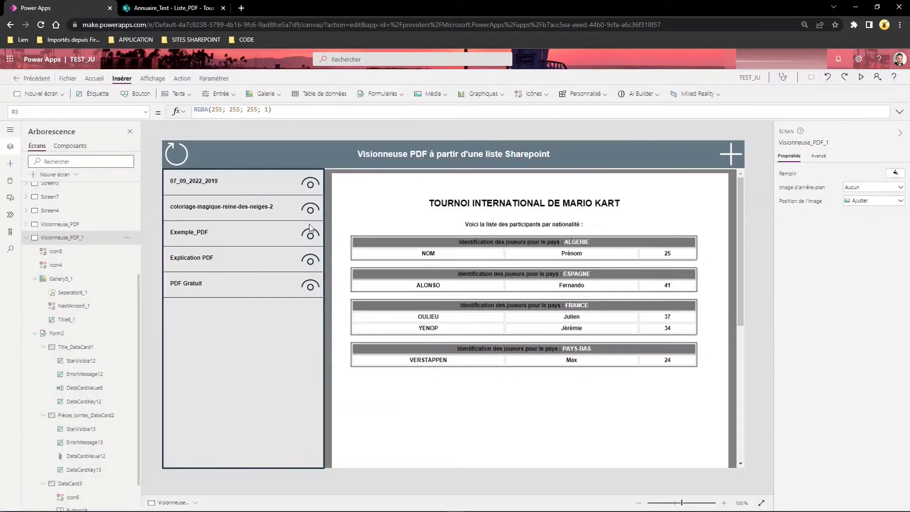
- Examine the OnSelect formula of the gallery's eye icon and the Document formula of the PDF viewer
{"action": "left_click", "coordinate": [259, 382]}
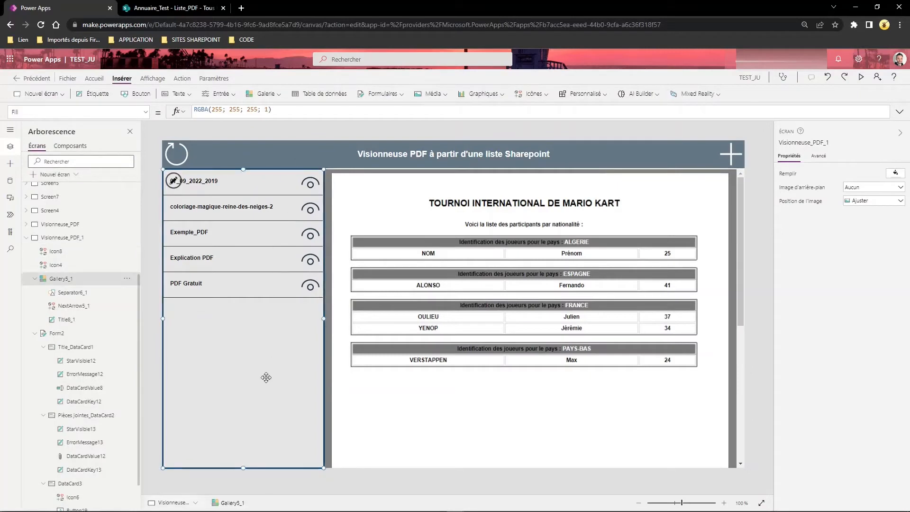
{"action": "left_click", "coordinate": [312, 183]}
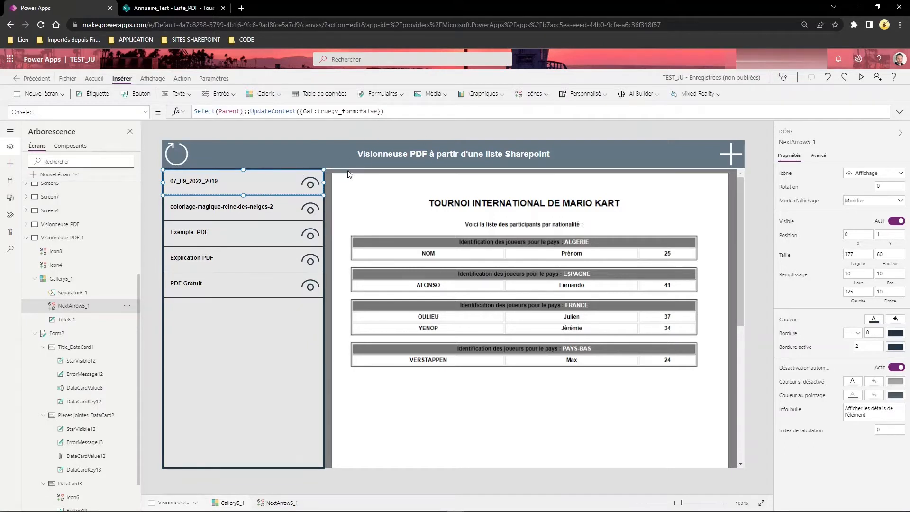
{"action": "left_click", "coordinate": [626, 388]}
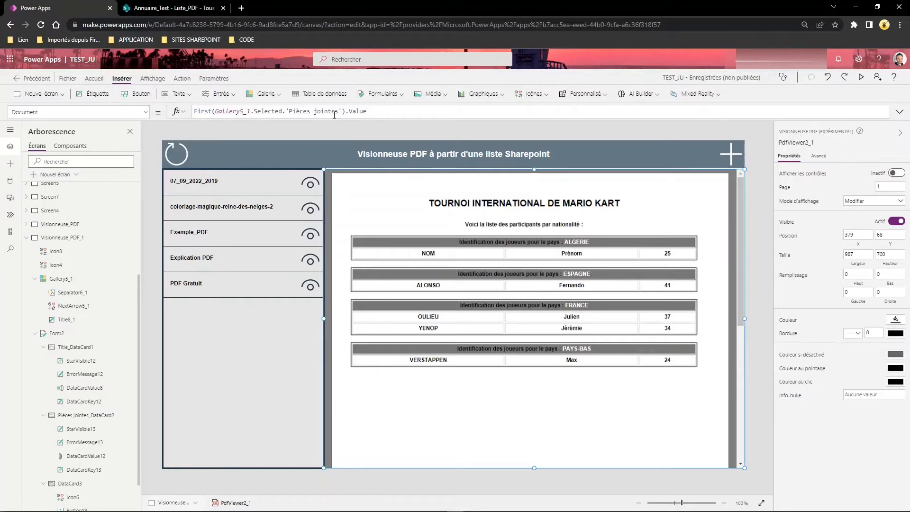
{"action": "left_click", "coordinate": [370, 111]}
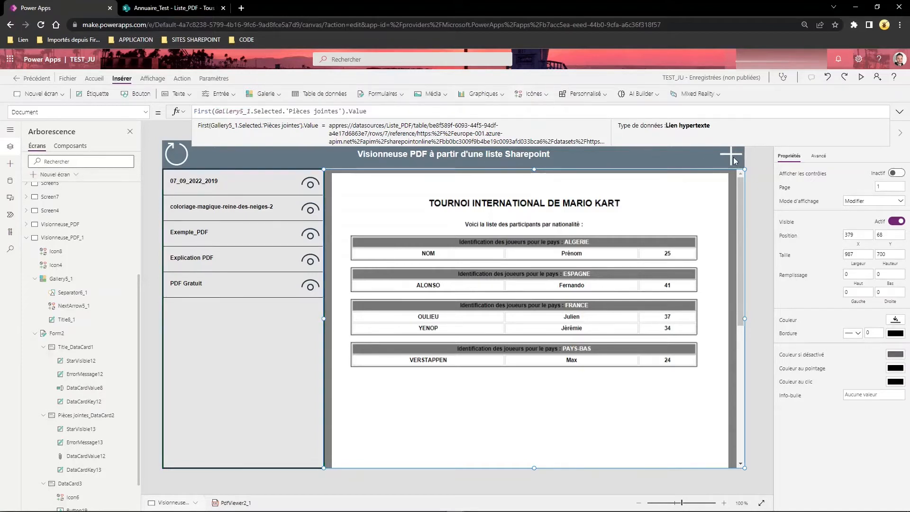
- Show the new-file form on the canvas and examine the MaxAttachments formula of its Pièces jointes control
{"action": "key", "text": "alt"}
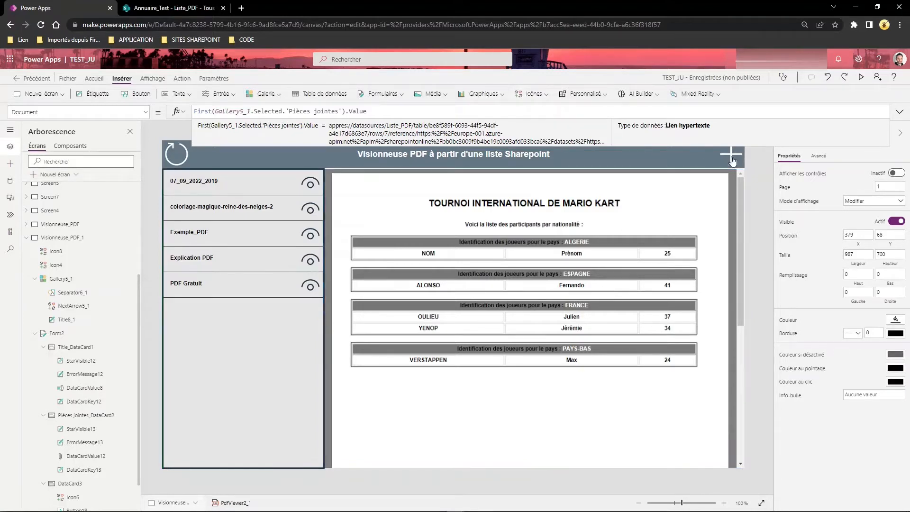
{"action": "left_click", "coordinate": [732, 159], "text": "alt"}
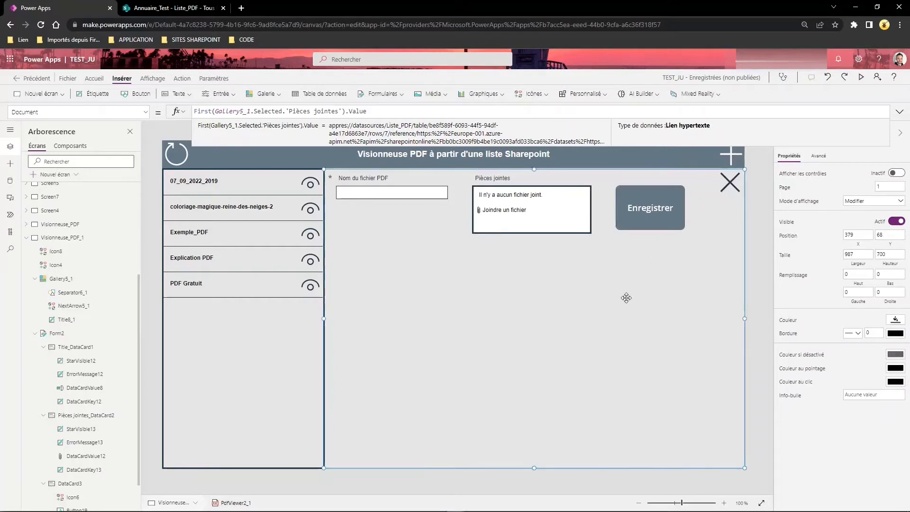
{"action": "key", "text": "alt"}
{"action": "left_click", "coordinate": [635, 157]}
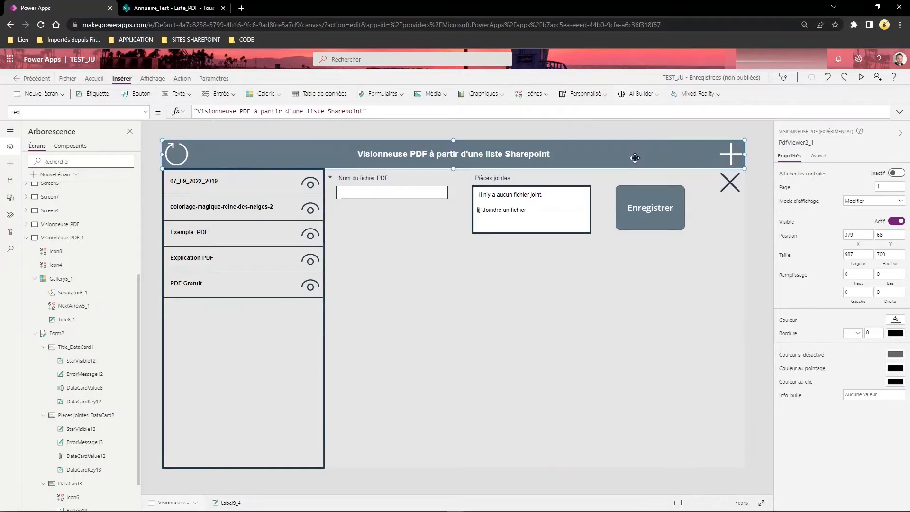
{"action": "left_click", "coordinate": [549, 202]}
{"action": "left_click", "coordinate": [561, 209]}
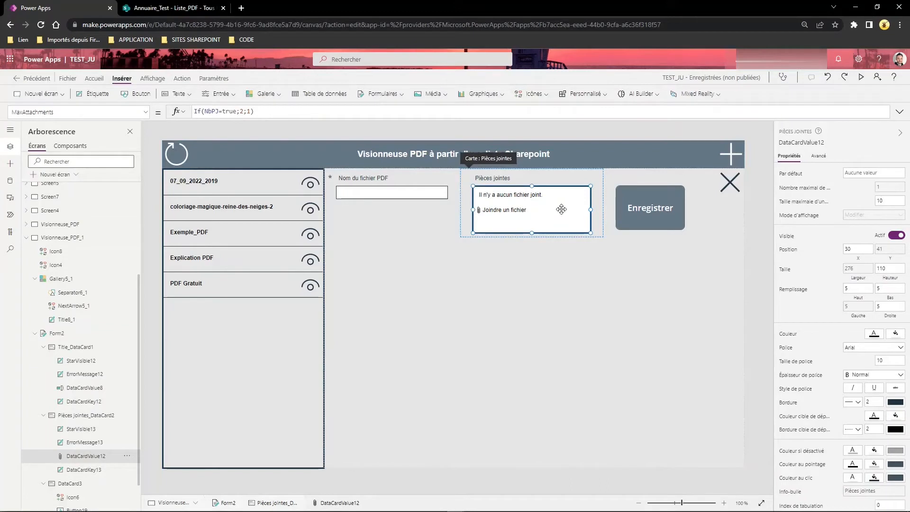
- Set the attachments control's MaxAttachments formula to 1 and comment out the existing If expression after it
{"action": "left_click", "coordinate": [799, 190]}
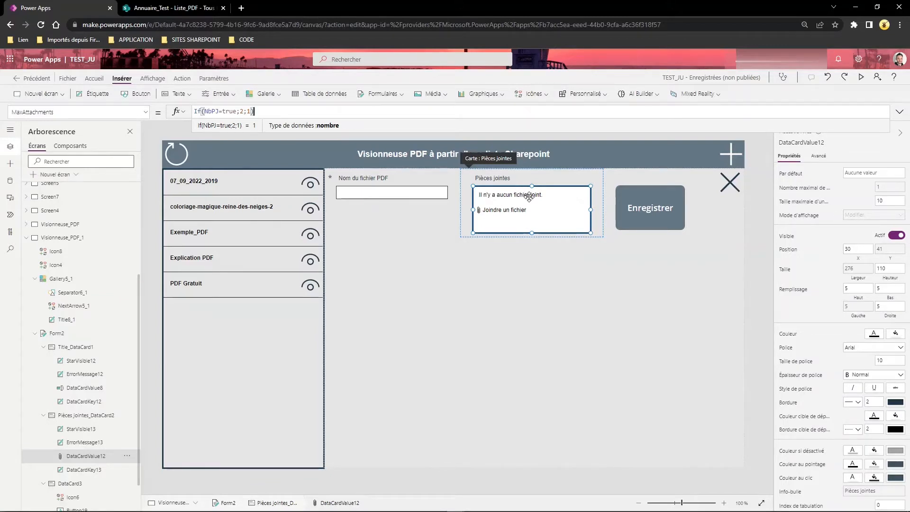
{"action": "left_click", "coordinate": [196, 110]}
{"action": "type", "text": "1//"}
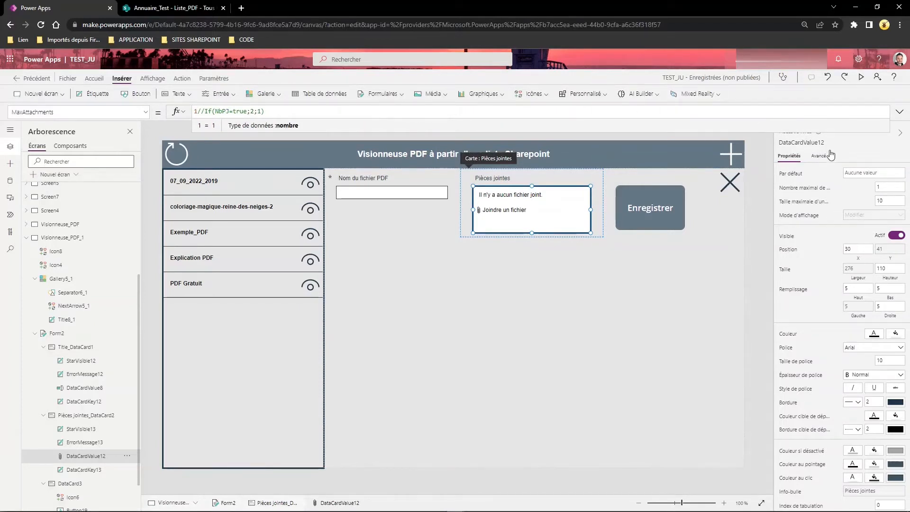
- Test the attachment limit in the app preview by attaching coloriage-magique-reine-des-neiges-2.pdf and removing it again
{"action": "left_click", "coordinate": [861, 77]}
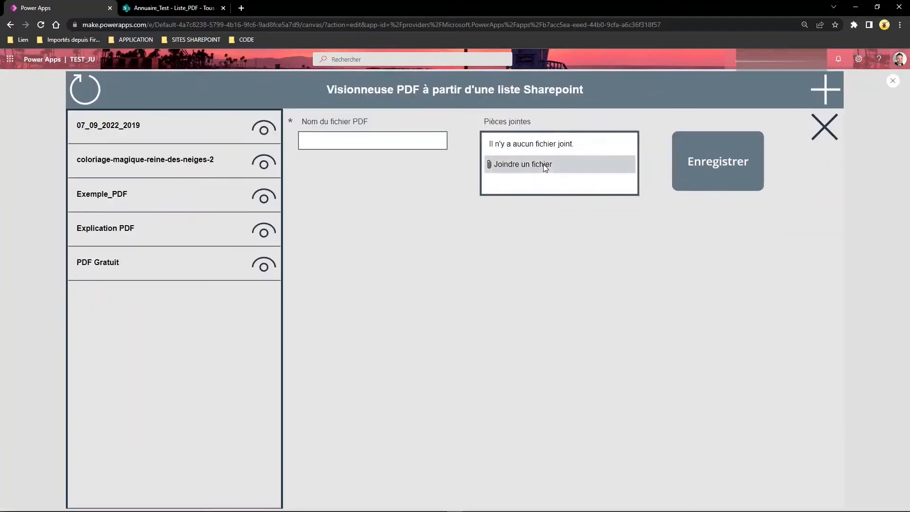
{"action": "left_click", "coordinate": [543, 165]}
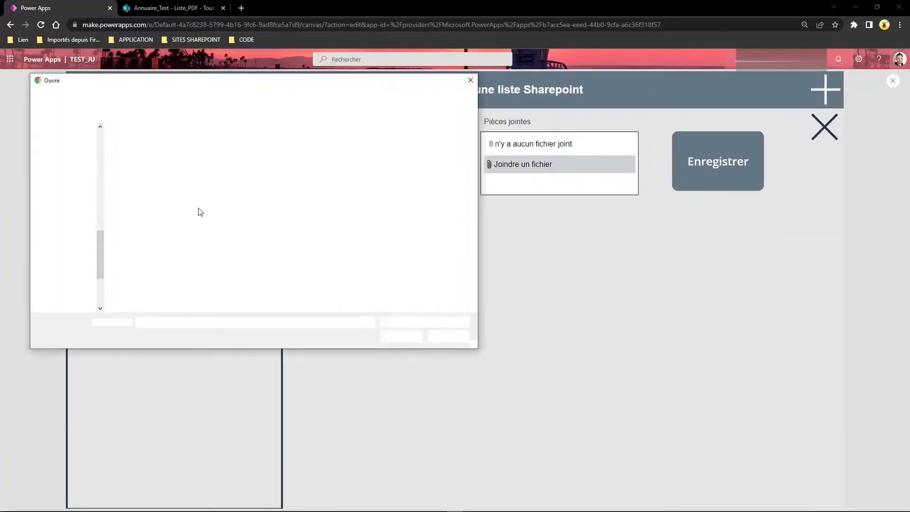
{"action": "left_click", "coordinate": [282, 183]}
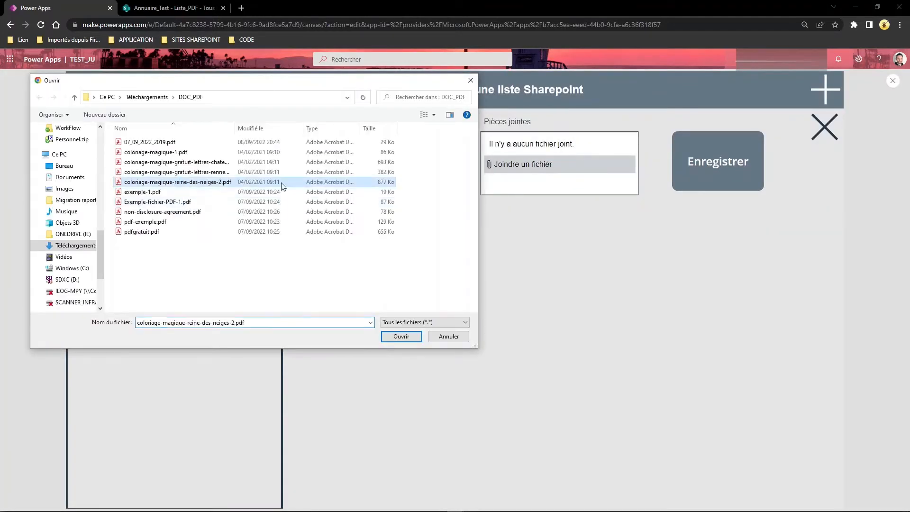
{"action": "left_click", "coordinate": [389, 336]}
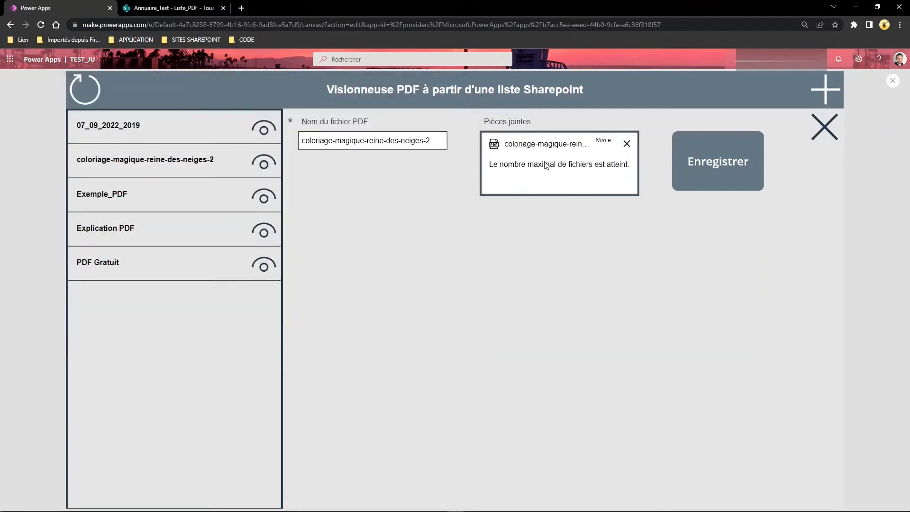
{"action": "left_click", "coordinate": [627, 144]}
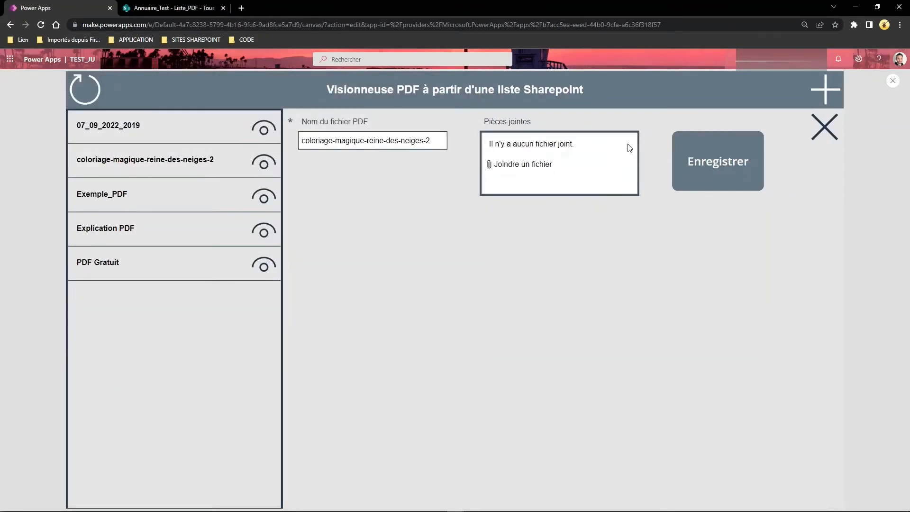
- Attach non-disclosure-agreement.pdf to the new-file form and leave the app preview
{"action": "left_click", "coordinate": [522, 166]}
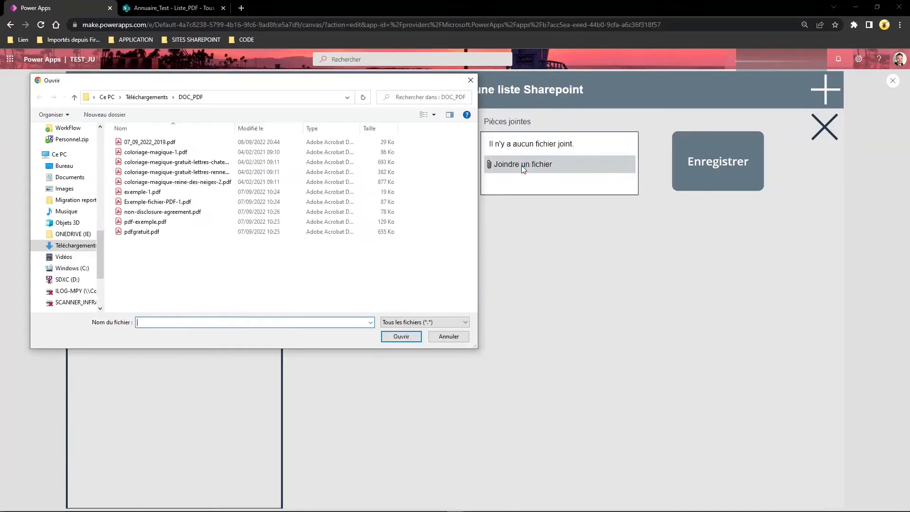
{"action": "left_click", "coordinate": [156, 213]}
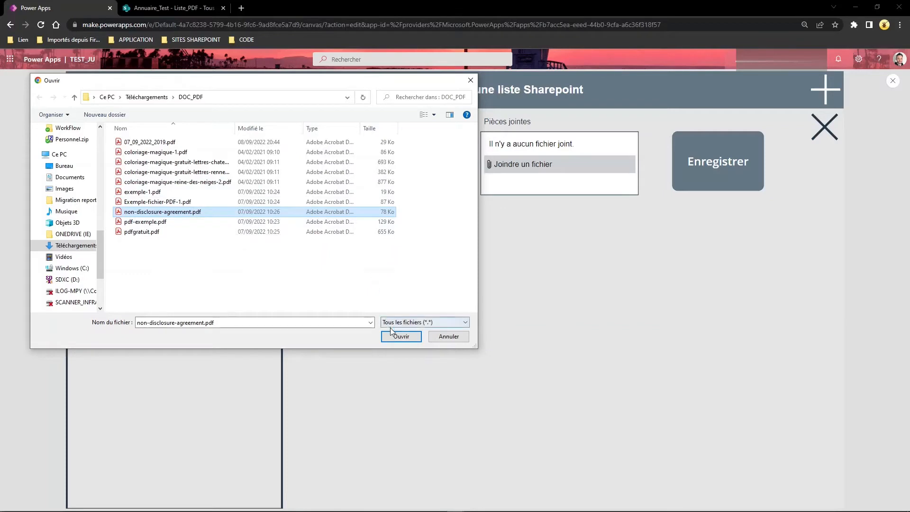
{"action": "left_click", "coordinate": [400, 336]}
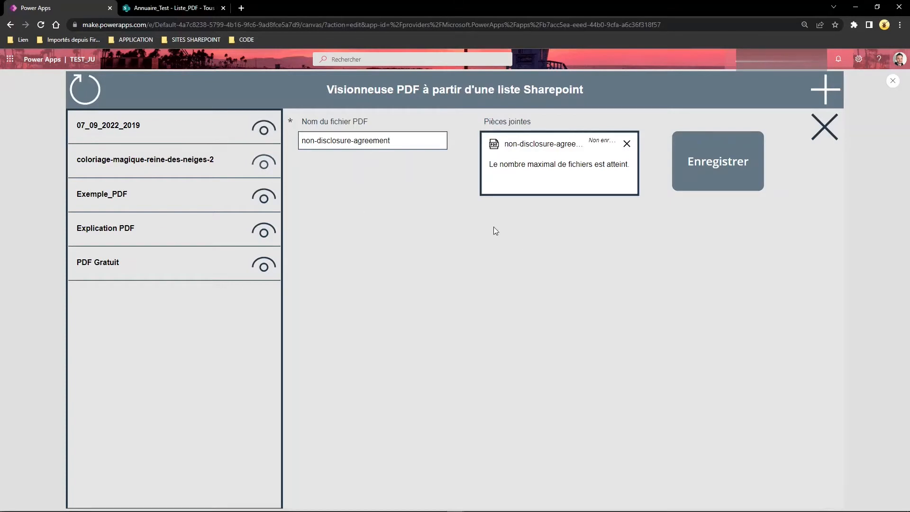
{"action": "left_click", "coordinate": [890, 84]}
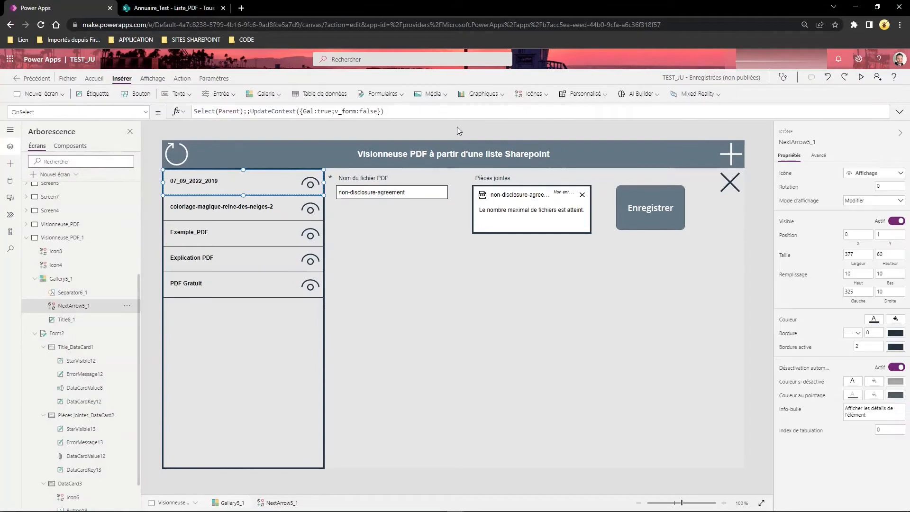
- Insert a Modifier pencil icon into the gallery template at X 0, Y 0 and widen it to 74
{"action": "left_click", "coordinate": [535, 96]}
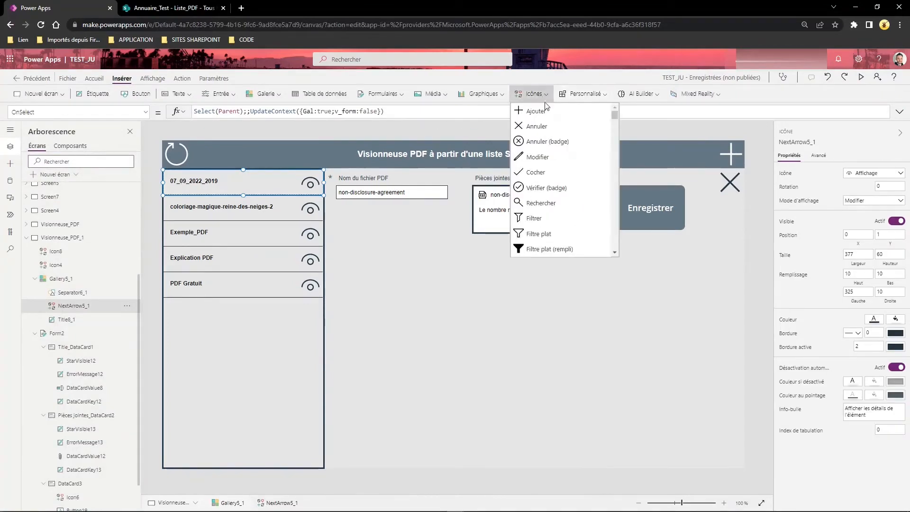
{"action": "left_click", "coordinate": [536, 153]}
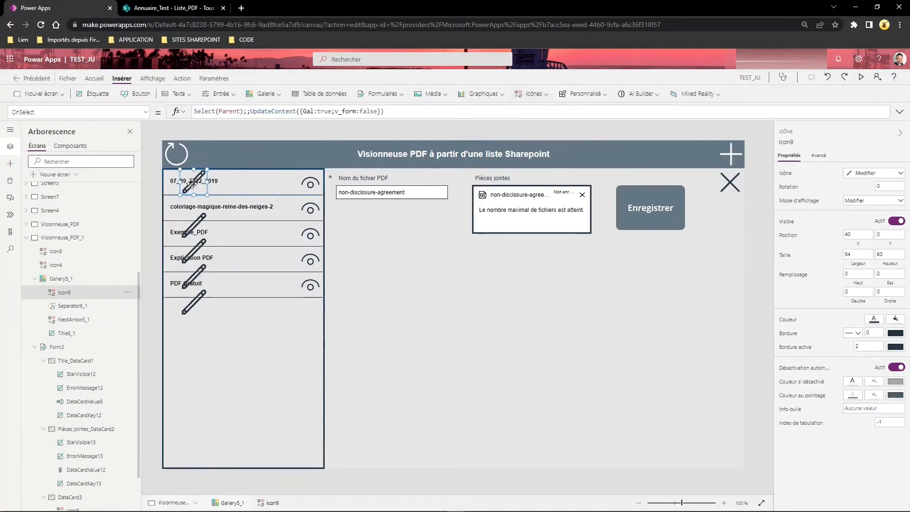
{"action": "left_click_drag", "start_coordinate": [193, 182], "coordinate": [176, 181]}
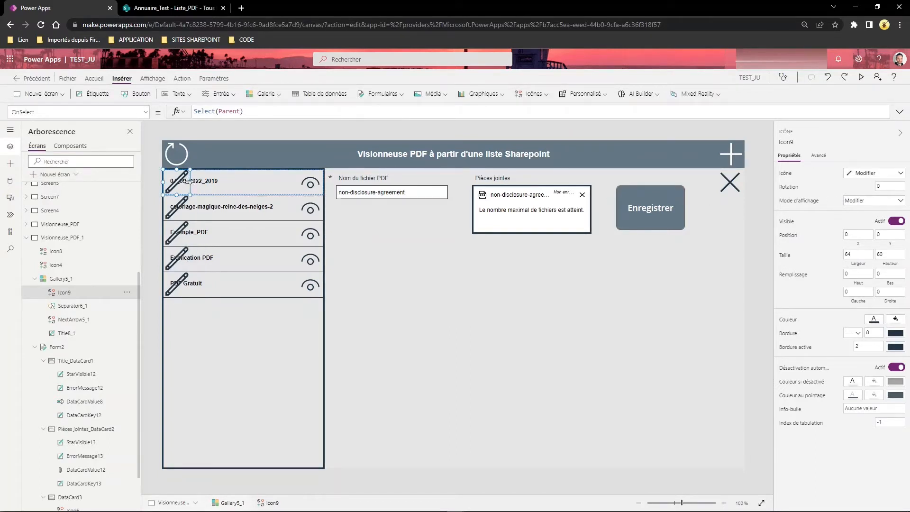
{"action": "mouse_move", "coordinate": [190, 182]}
{"action": "left_mouse_down"}
{"action": "mouse_move", "coordinate": [225, 182]}
{"action": "mouse_move", "coordinate": [194, 182]}
{"action": "left_mouse_up"}
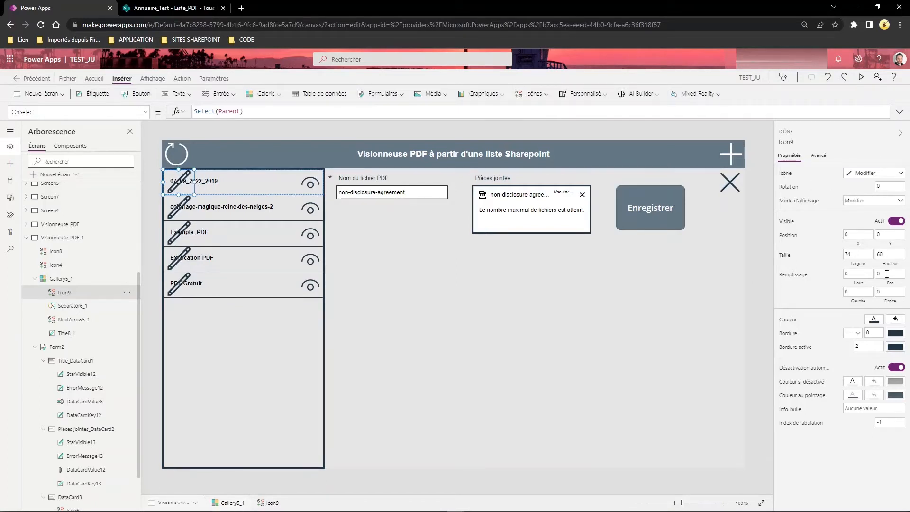
- Set the pencil icon's top padding to 40 and its colour to dark orange, and check it in the app preview
{"action": "left_click", "coordinate": [864, 274]}
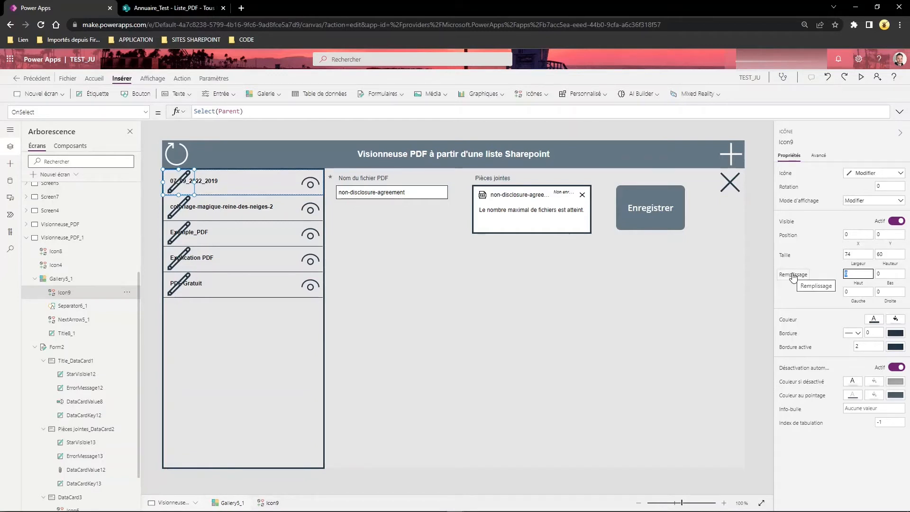
{"action": "type", "text": "20"}
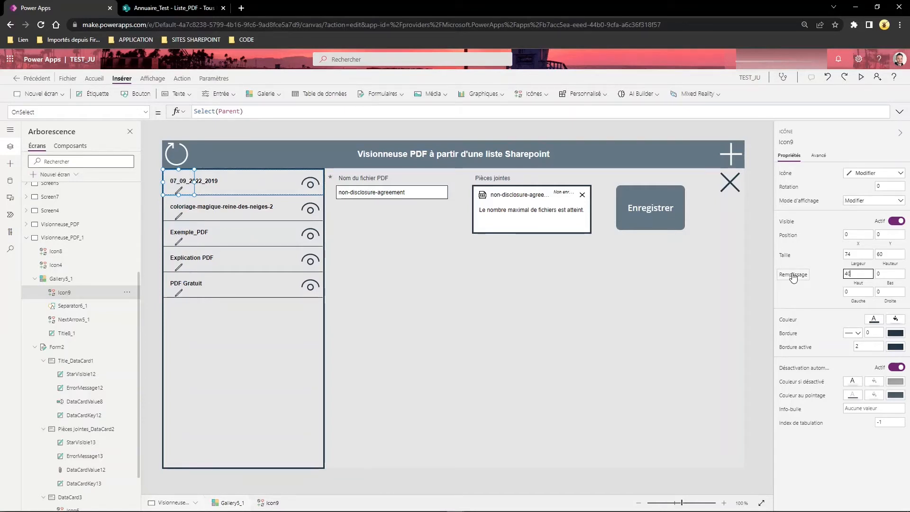
{"action": "left_click", "coordinate": [875, 322]}
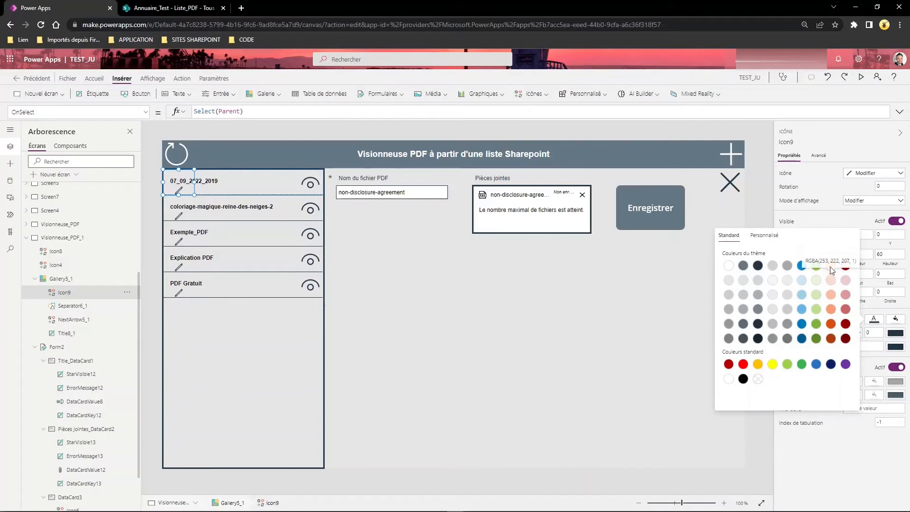
{"action": "left_click", "coordinate": [831, 324]}
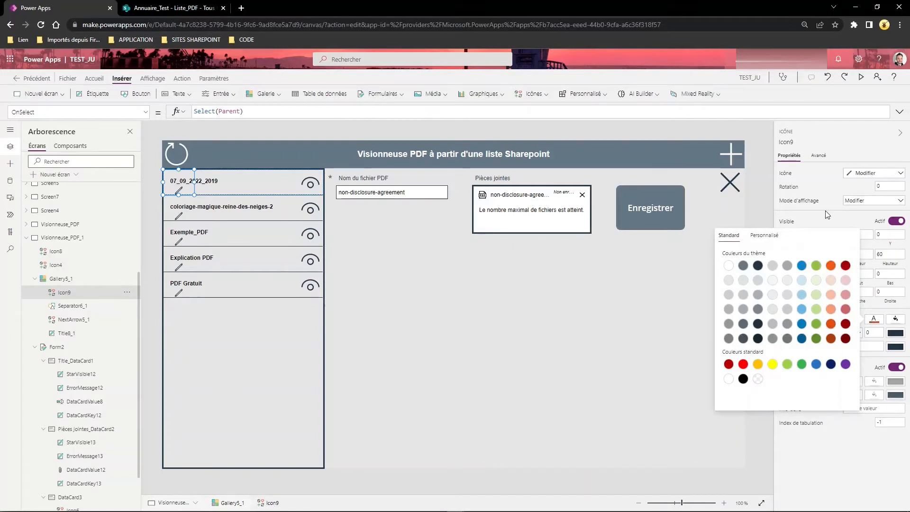
{"action": "left_click", "coordinate": [860, 77]}
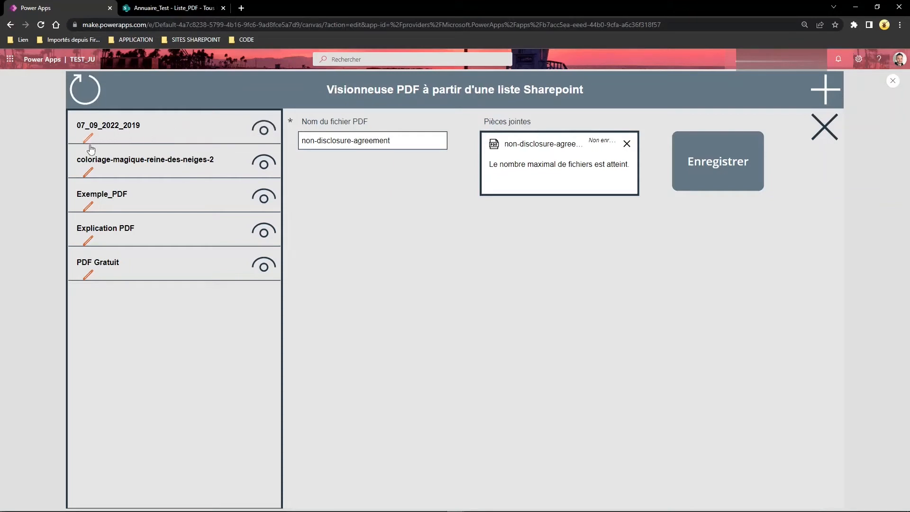
{"action": "left_click", "coordinate": [892, 81]}
- Append an UpdateContext call with an empty record after Select(Parent) in the pencil icon's OnSelect formula, separated by ;;
{"action": "left_click", "coordinate": [178, 189]}
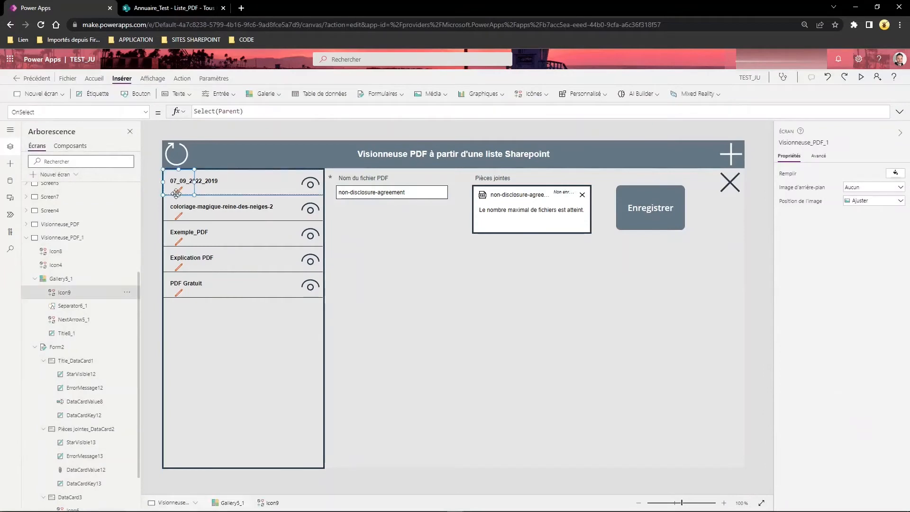
{"action": "left_click", "coordinate": [250, 114]}
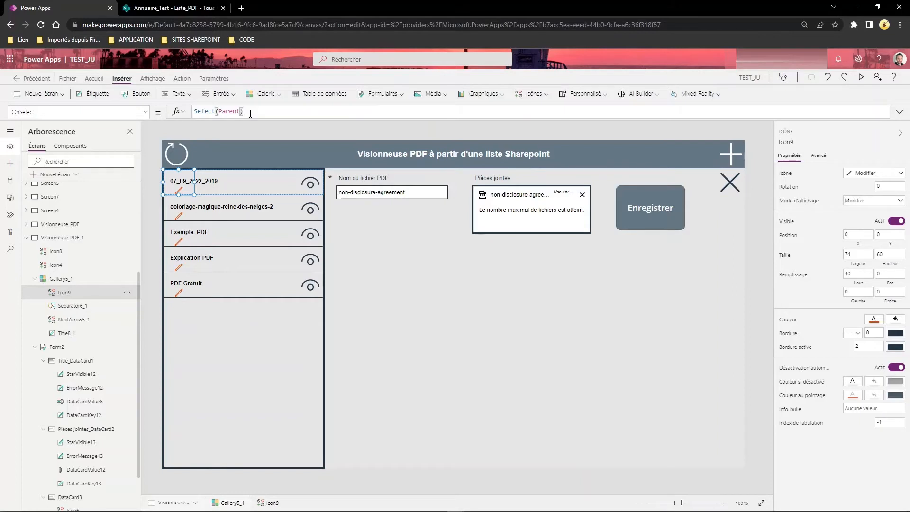
{"action": "type", "text": "UpdateC"}
{"action": "key", "text": "Left"}
{"action": "key", "text": "Left"}
{"action": "key", "text": "Left"}
{"action": "key", "text": "Left"}
{"action": "key", "text": "Left"}
{"action": "key", "text": "Left"}
{"action": "key", "text": "Left"}
{"action": "key", "text": "Left"}
{"action": "key", "text": "Left"}
{"action": "key", "text": "Left"}
{"action": "key", "text": "Left"}
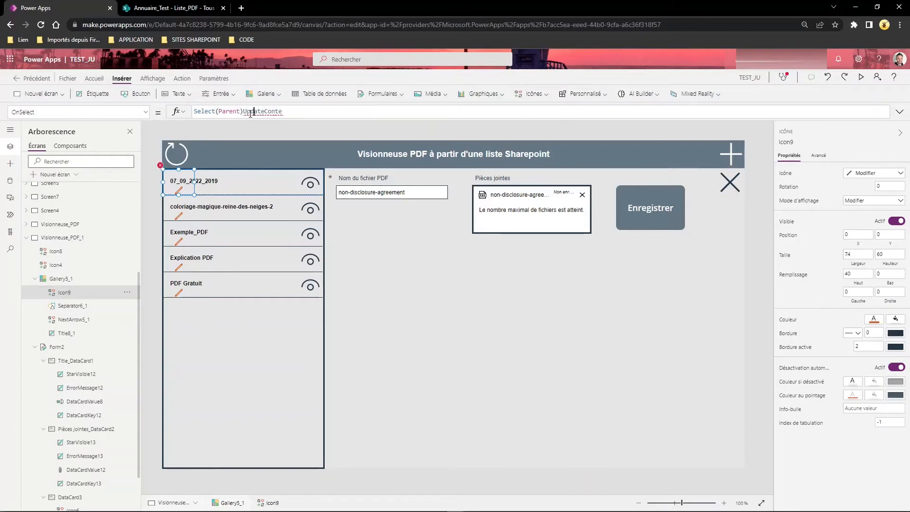
{"action": "type", "text": ";;"}
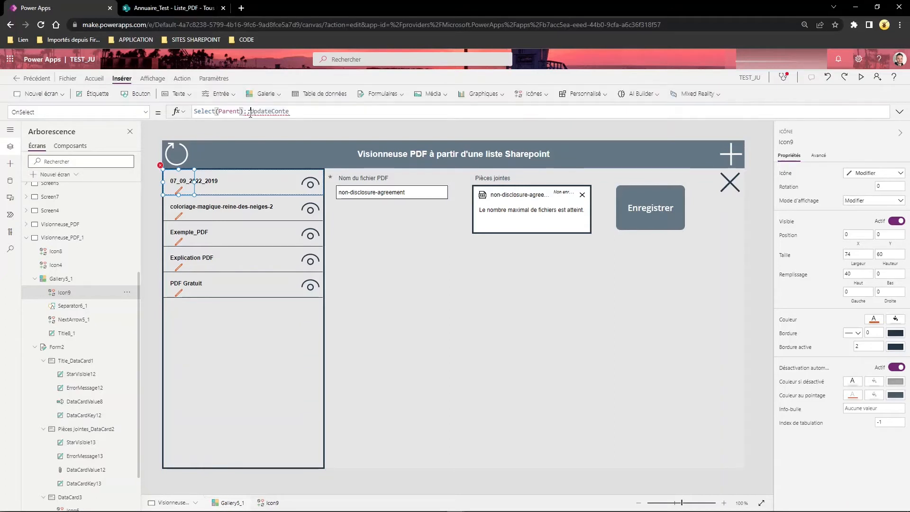
{"action": "key", "text": "Right"}
{"action": "key", "text": "Right"}
{"action": "type", "text": "xt({"}
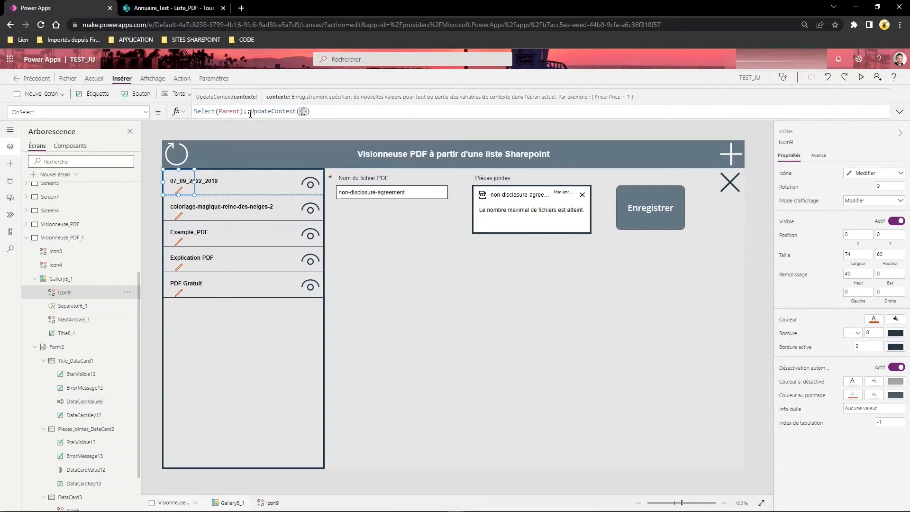
- Fill the UpdateContext record with v_form:true and v_mode:true
{"action": "type", "text": "v_for"}
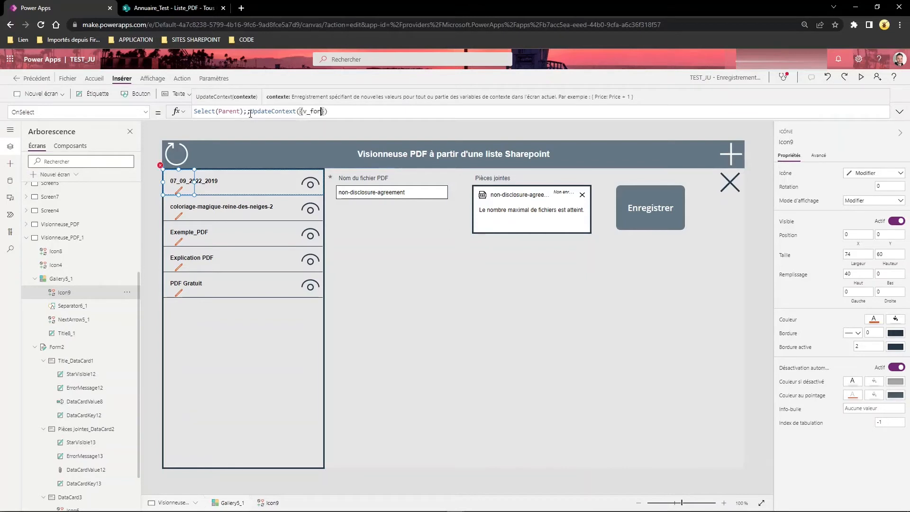
{"action": "type", "text": "m:true"}
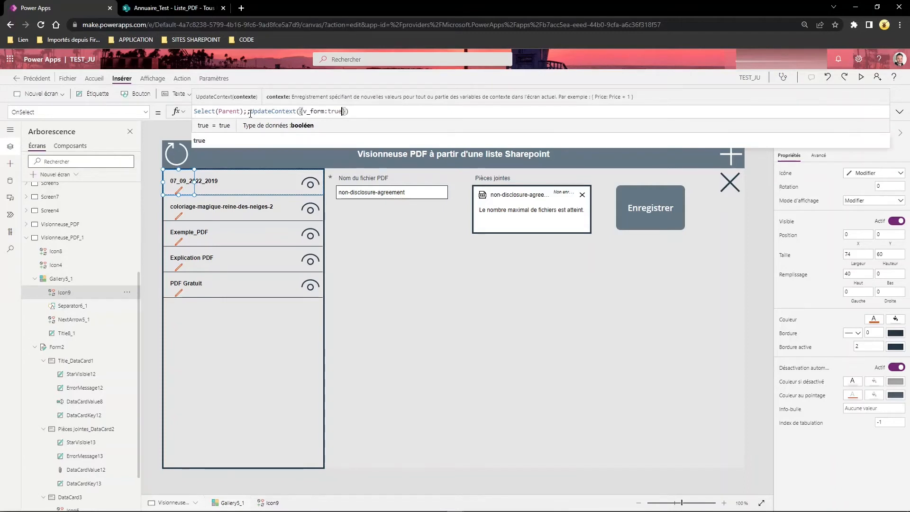
{"action": "type", "text": ";"}
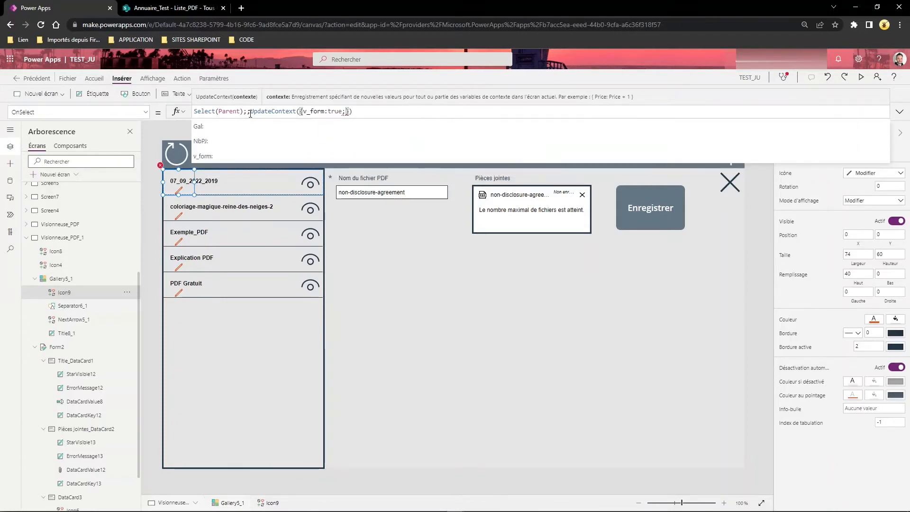
{"action": "type", "text": "v_m"}
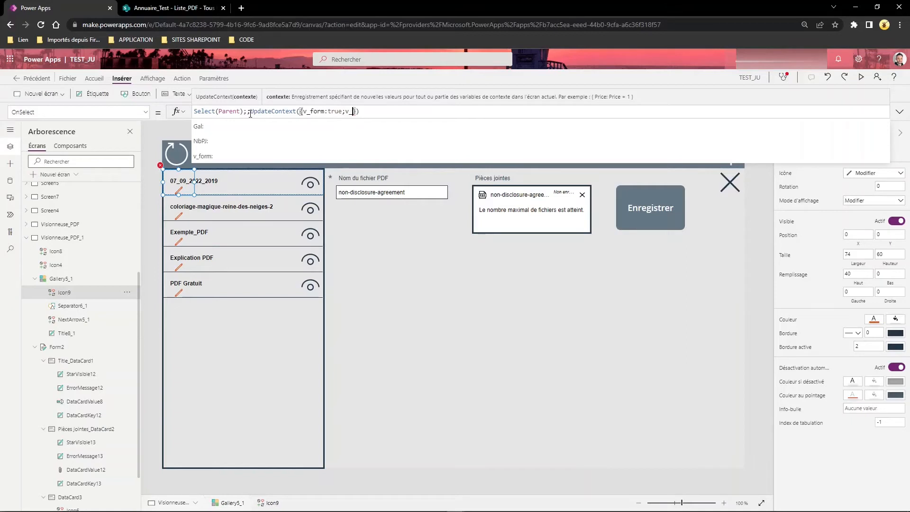
{"action": "type", "text": "ode:"}
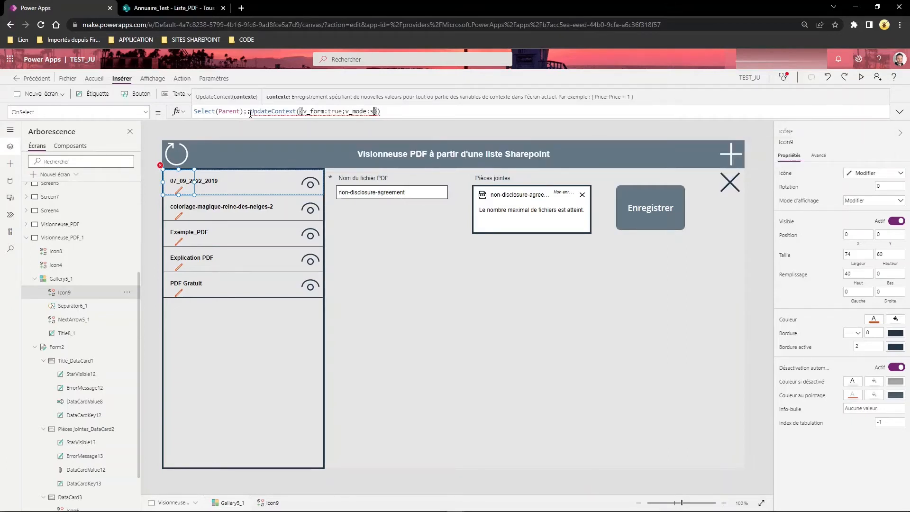
{"action": "type", "text": "true"}
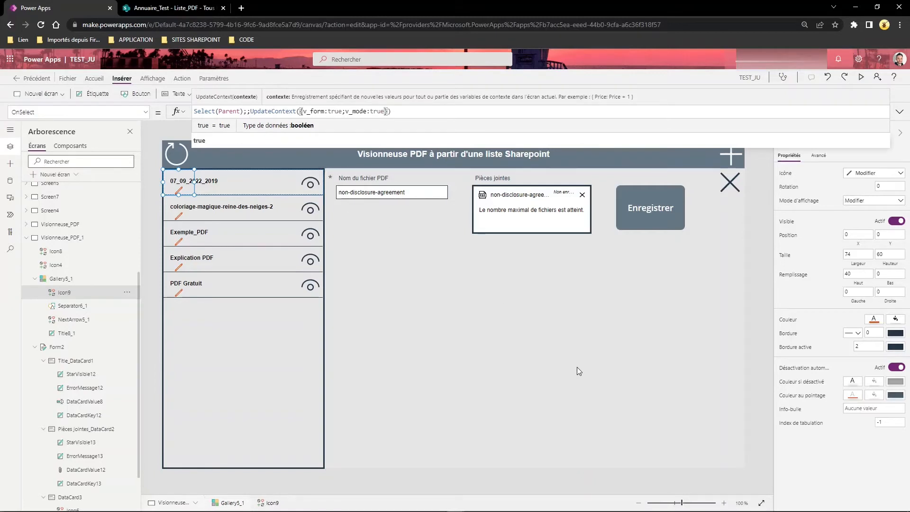
- Start an If function with the condition v_mode=true before FormMode.New in Form2's DefaultMode formula
{"action": "left_click", "coordinate": [553, 387]}
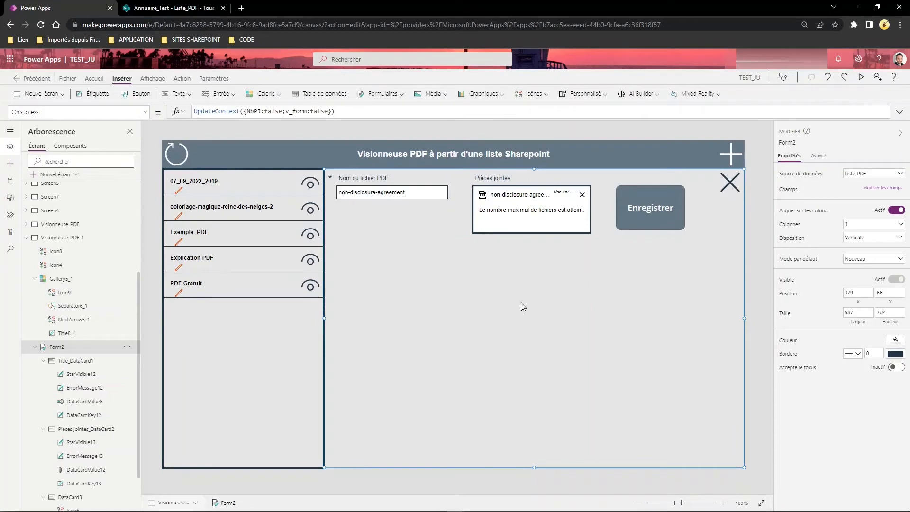
{"action": "left_click", "coordinate": [819, 156]}
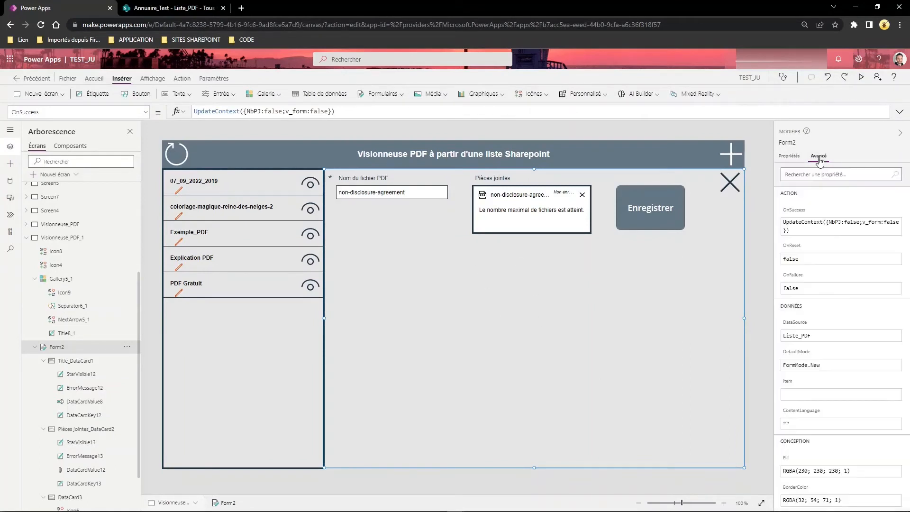
{"action": "left_click", "coordinate": [800, 363]}
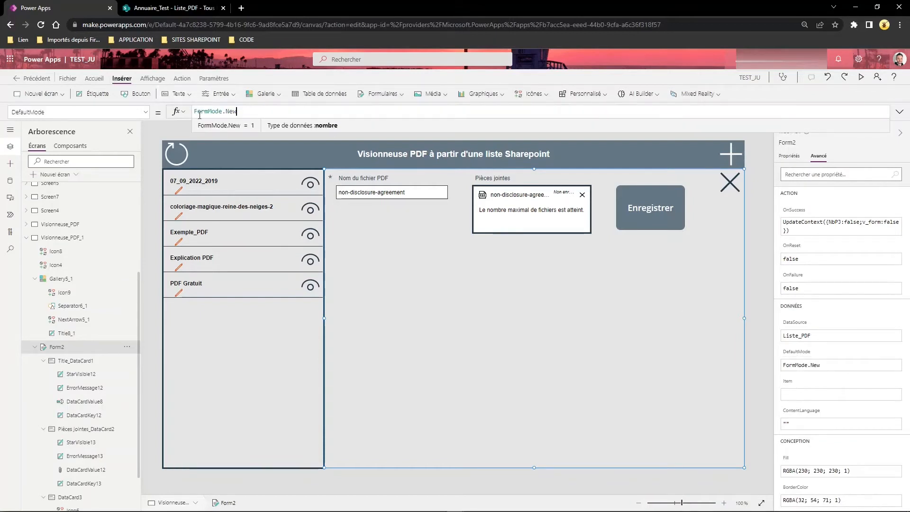
{"action": "key", "text": "Home"}
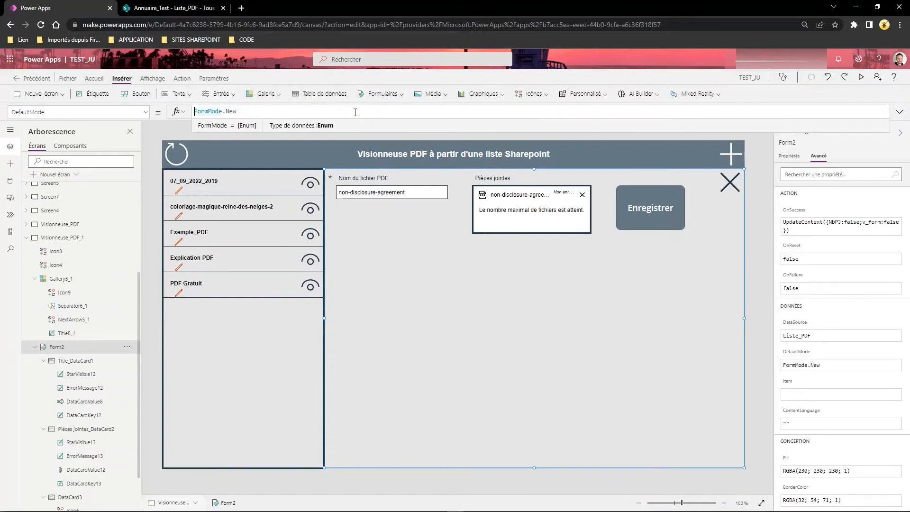
{"action": "type", "text": "If("}
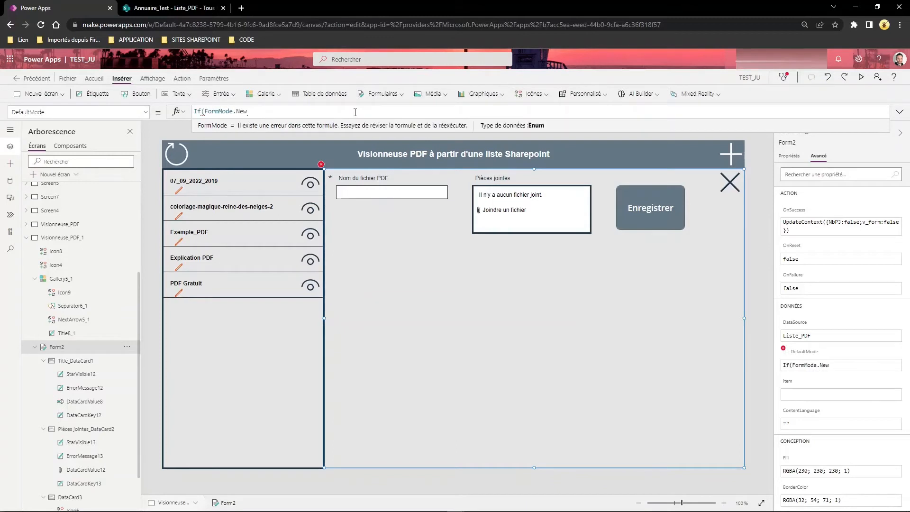
{"action": "type", "text": "v_"}
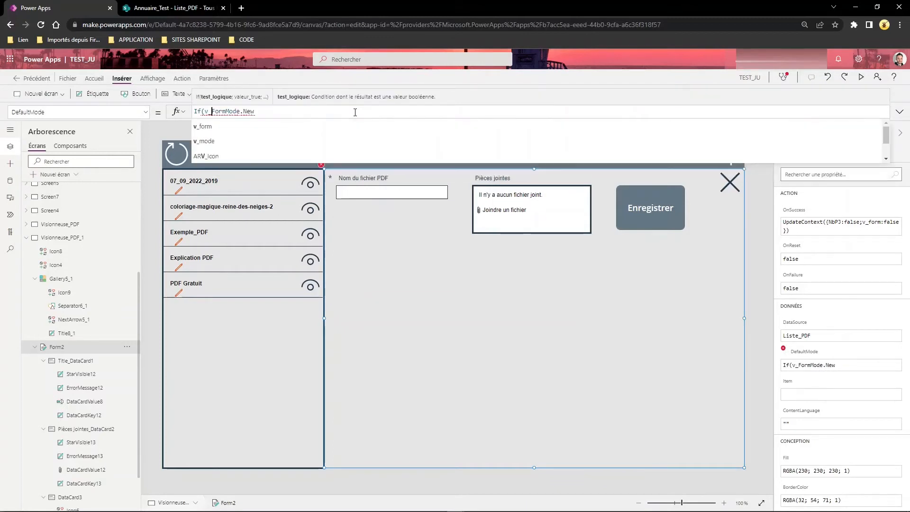
{"action": "type", "text": "mode"}
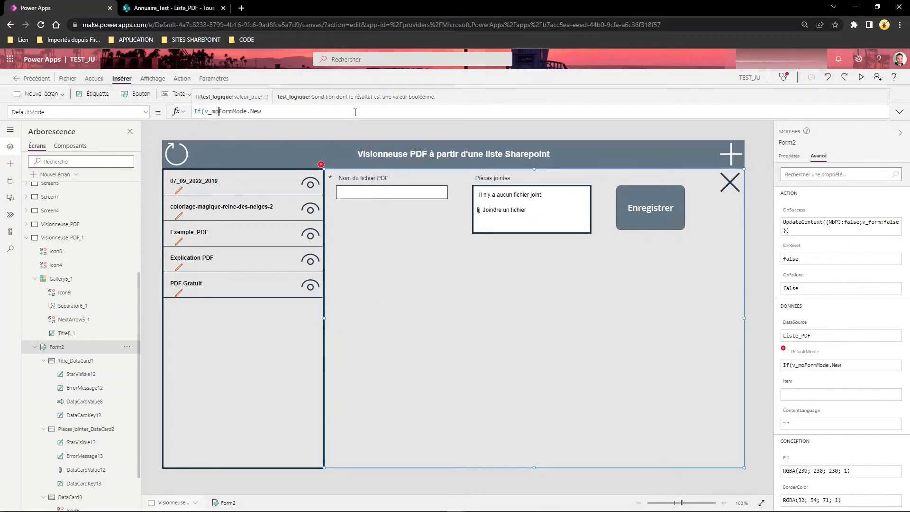
{"action": "type", "text": "=true"}
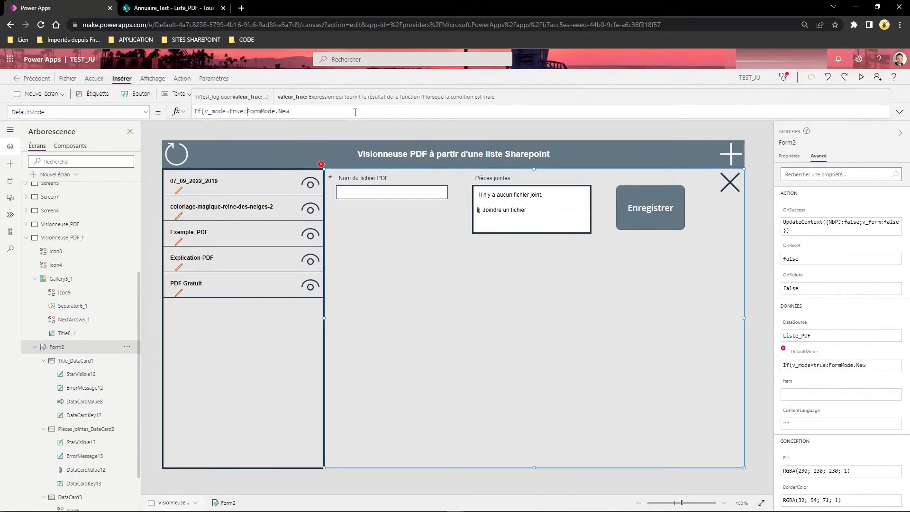
- Complete the DefaultMode If formula with FormMode.Edit as the true result and FormMode.New as the false result
{"action": "type", "text": ";"}
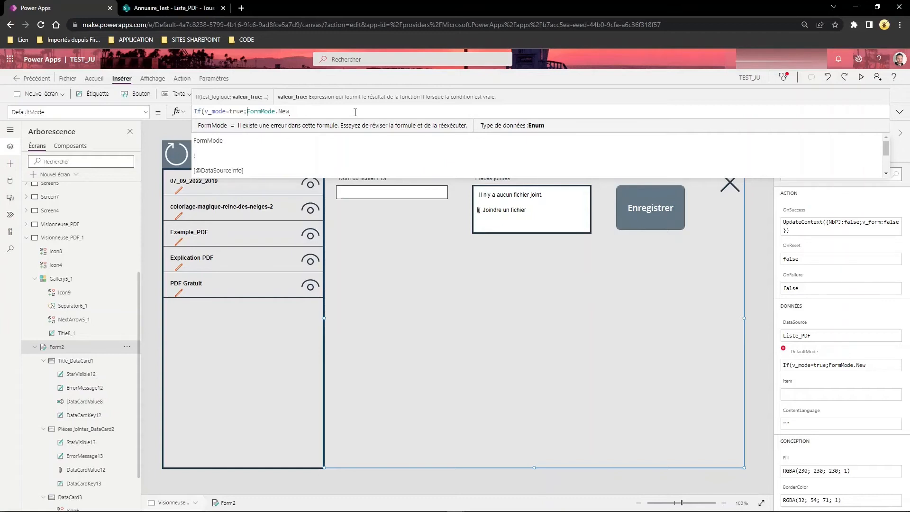
{"action": "type", "text": "Form"}
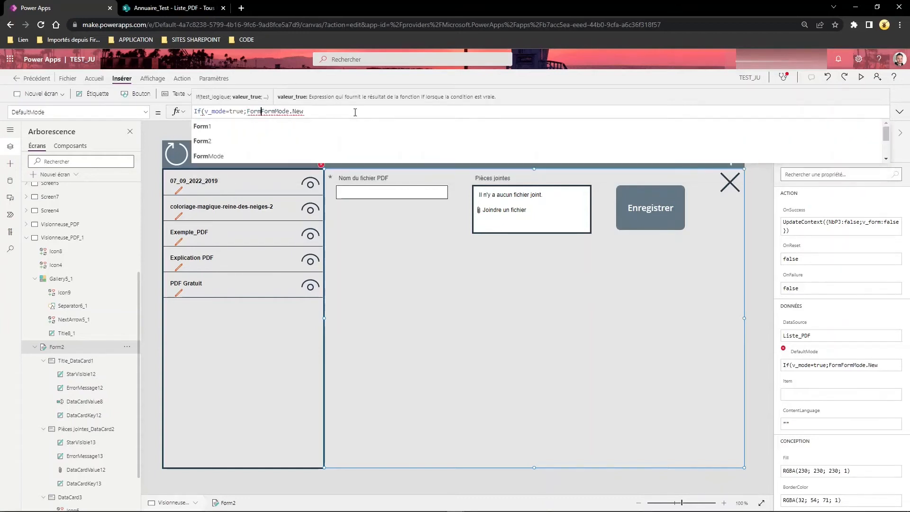
{"action": "key", "text": "Tab"}
{"action": "type", "text": ".E"}
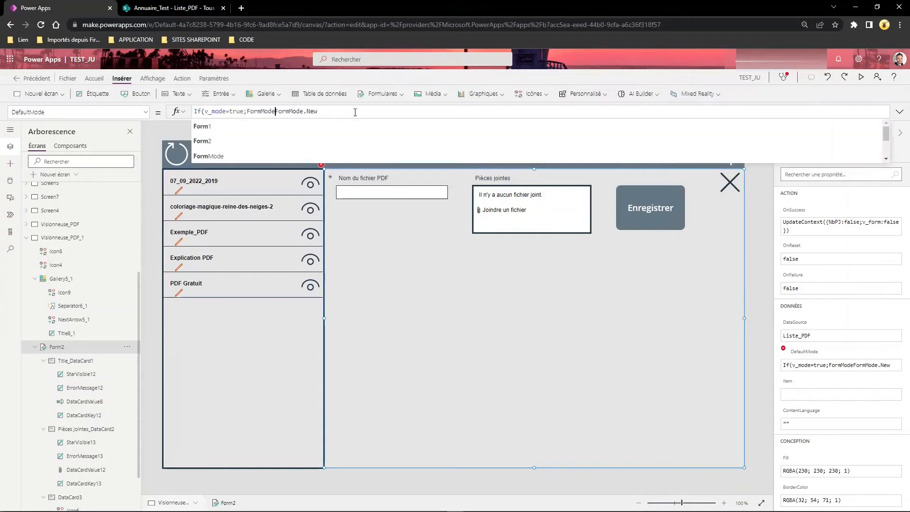
{"action": "type", "text": "dit;"}
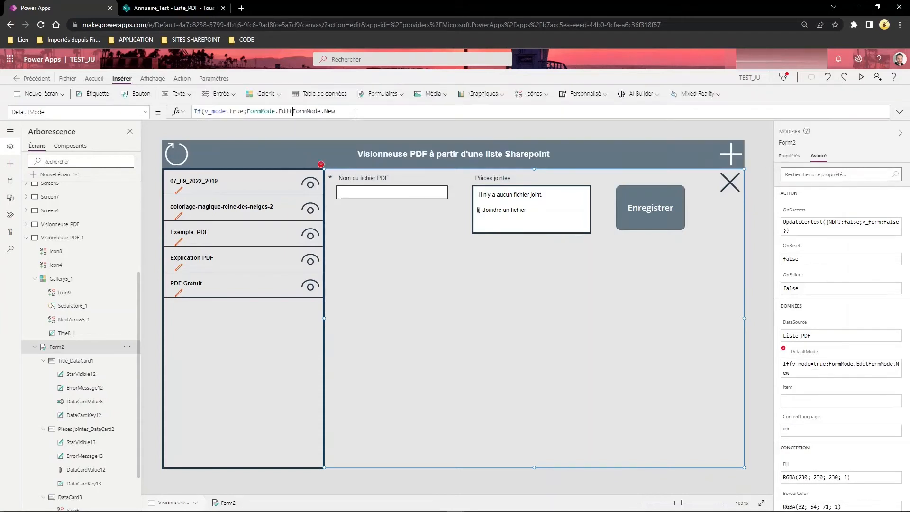
{"action": "left_click", "coordinate": [355, 112]}
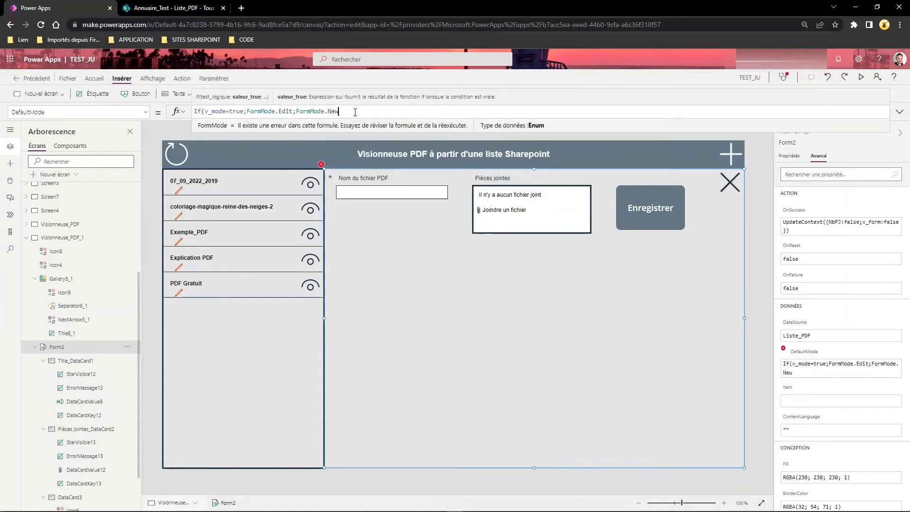
{"action": "type", "text": ")"}
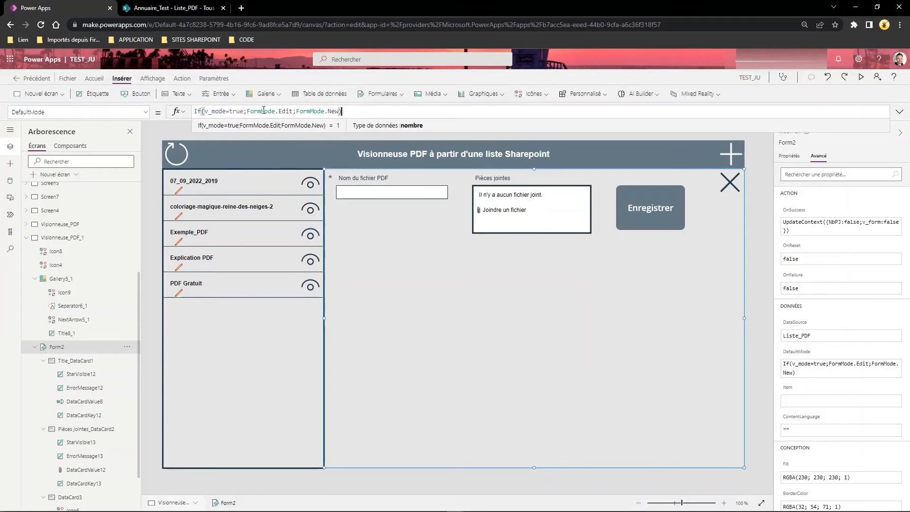
- Set Form2's Item property to If(v_mode=true;Gallery5_1.Selected), reusing the condition copied from the DefaultMode formula
{"action": "left_click_drag", "start_coordinate": [246, 112], "coordinate": [185, 112]}
{"action": "key", "text": "ctrl+c"}
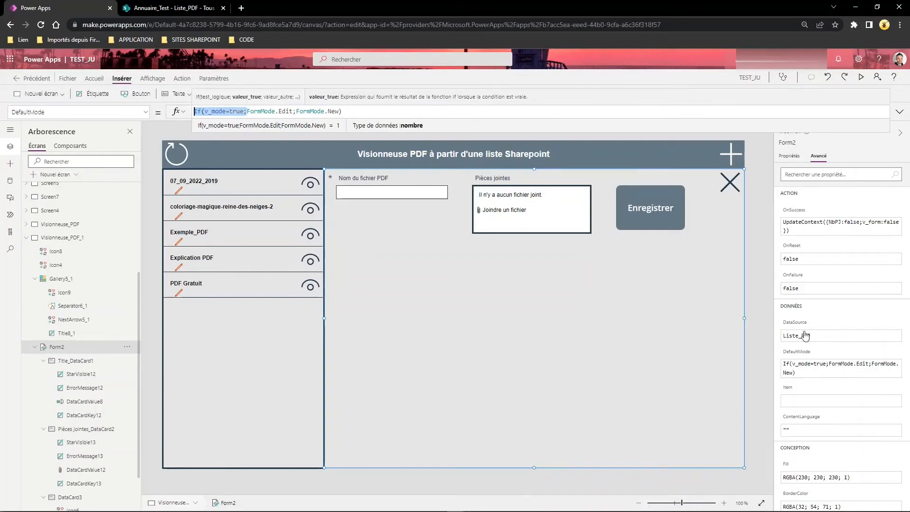
{"action": "left_click", "coordinate": [794, 400]}
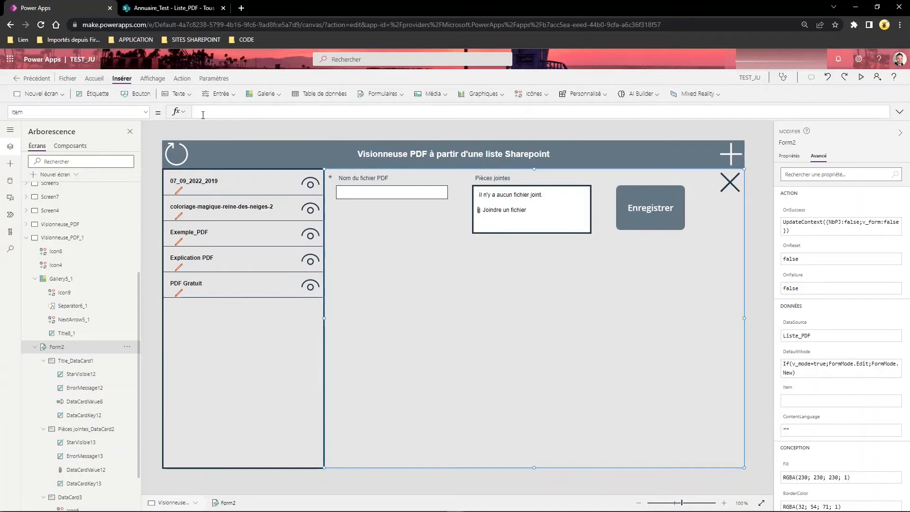
{"action": "key", "text": "ctrl+v"}
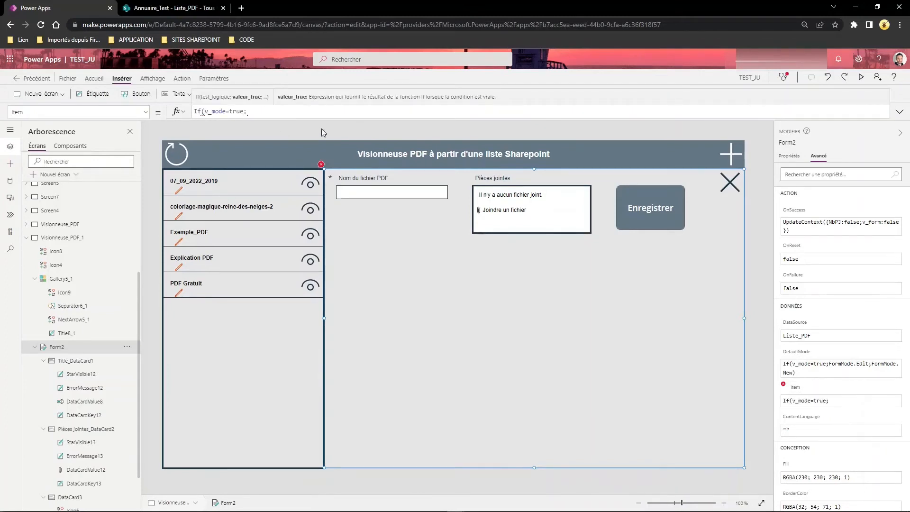
{"action": "type", "text": "Galler"}
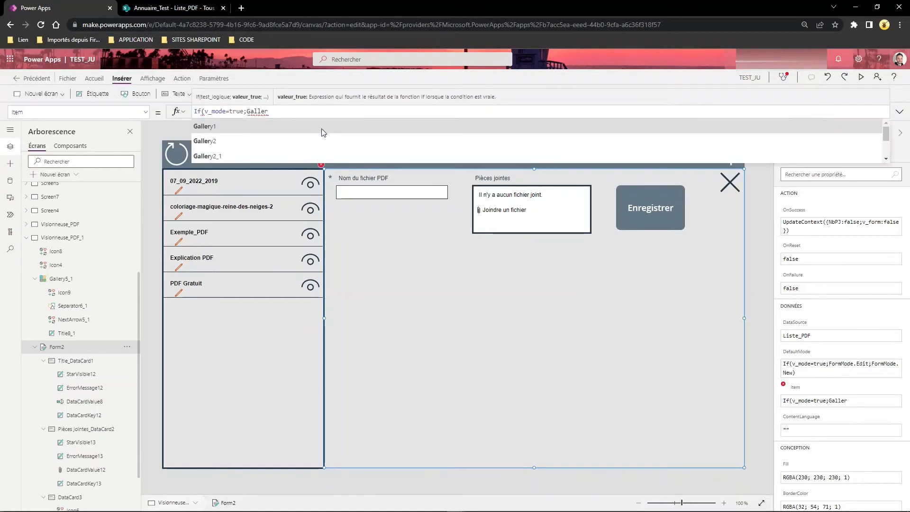
{"action": "type", "text": "y5_1"}
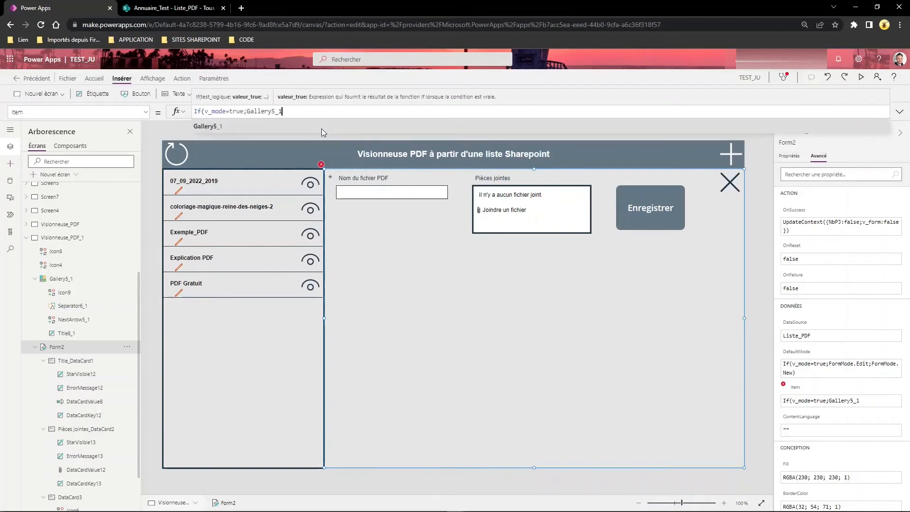
{"action": "type", "text": ".Selected"}
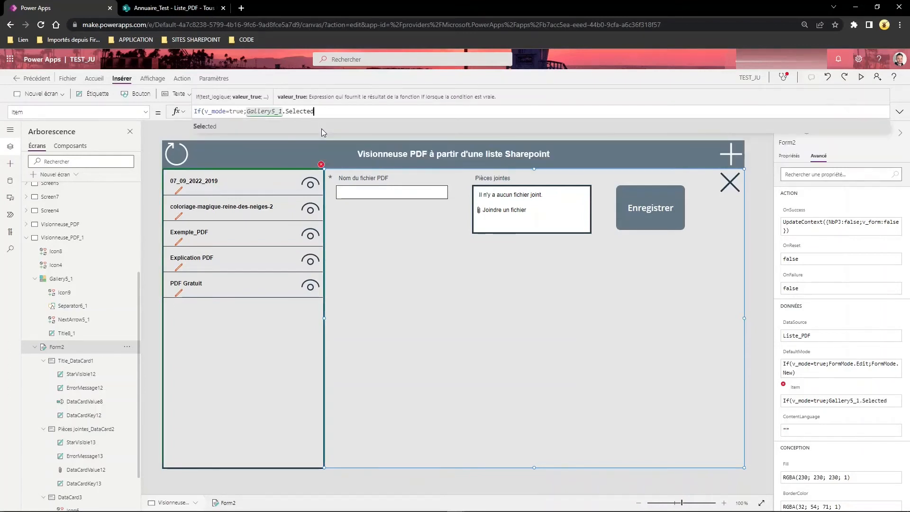
{"action": "type", "text": ")"}
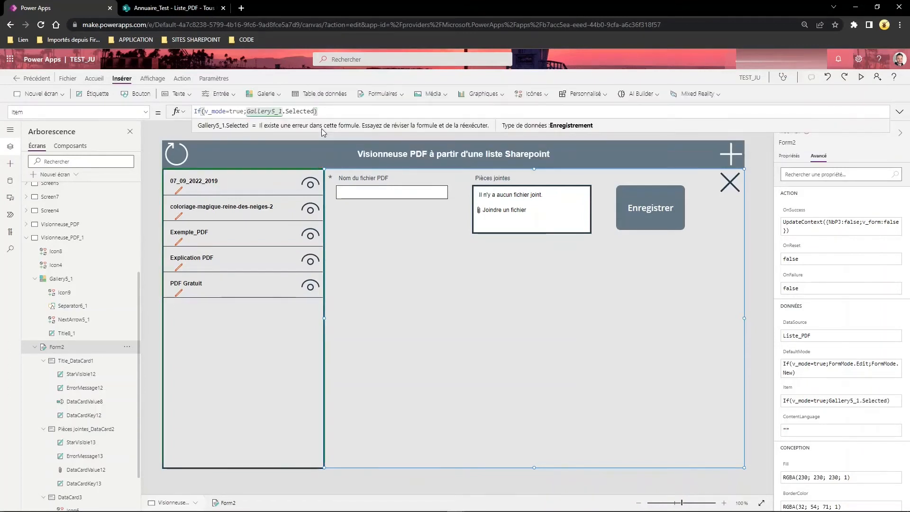
- Preview the app, close the form, reopen it with the plus icon, close it again and leave the preview
{"action": "left_click", "coordinate": [861, 77]}
{"action": "left_click", "coordinate": [825, 128]}
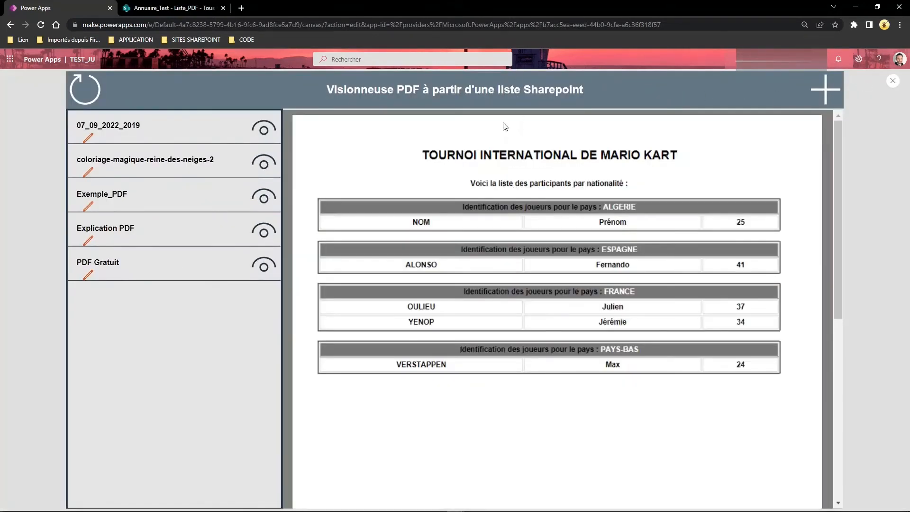
{"action": "left_click", "coordinate": [814, 102]}
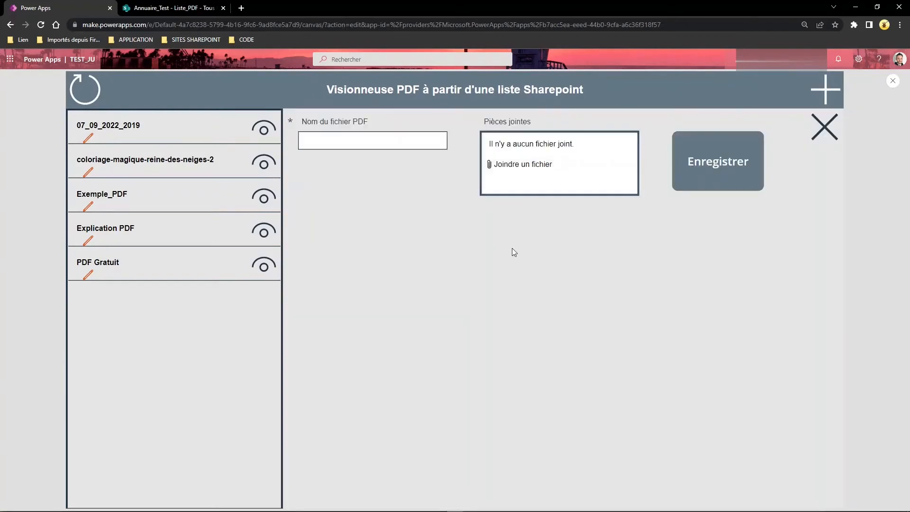
{"action": "left_click", "coordinate": [827, 129]}
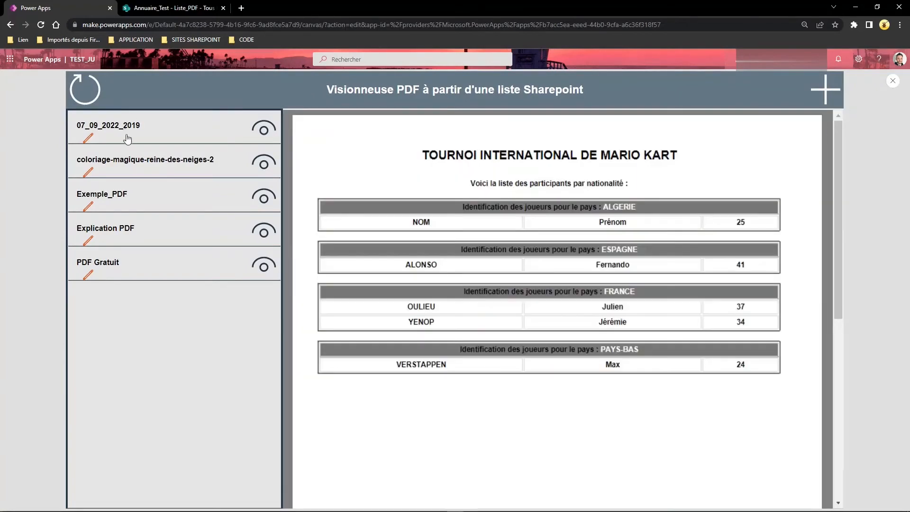
{"action": "left_click", "coordinate": [893, 84]}
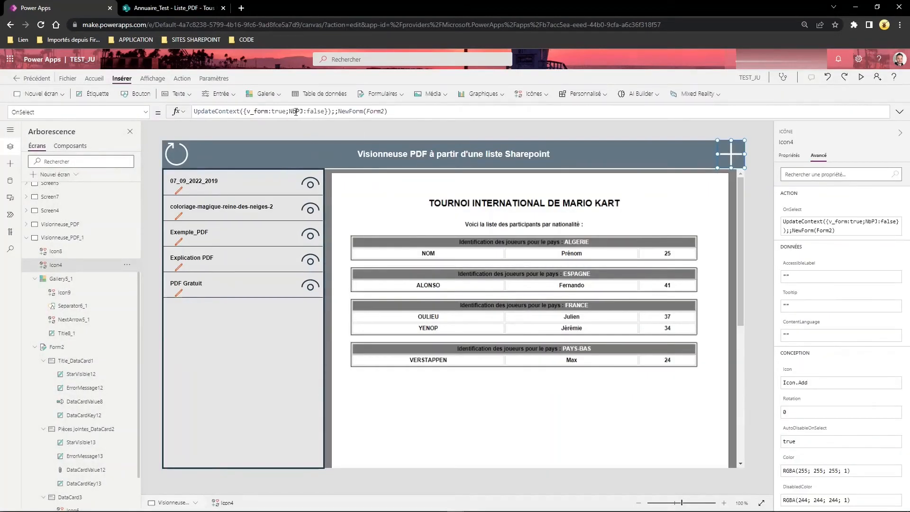
- Add v_mode:false after v_form:true in the UpdateContext record of the plus icon's OnSelect formula
{"action": "left_click", "coordinate": [287, 111]}
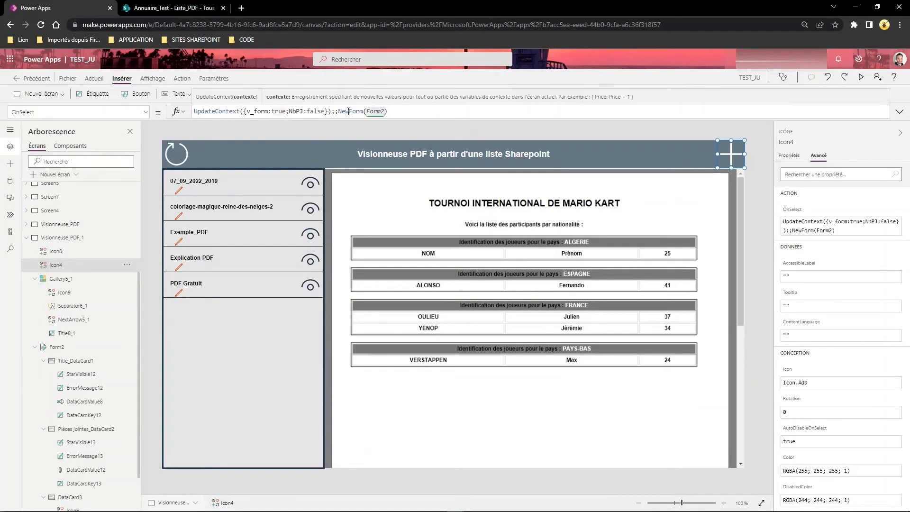
{"action": "type", "text": ";v_mode"}
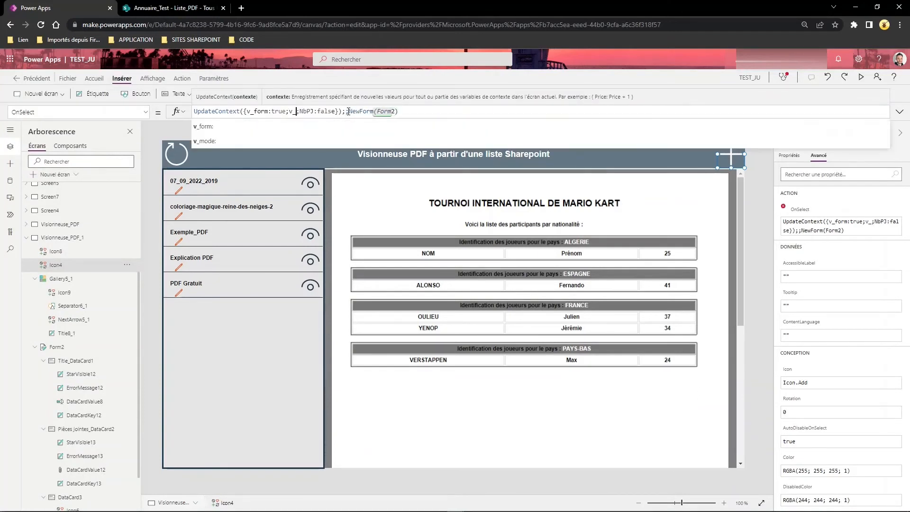
{"action": "type", "text": ":false;"}
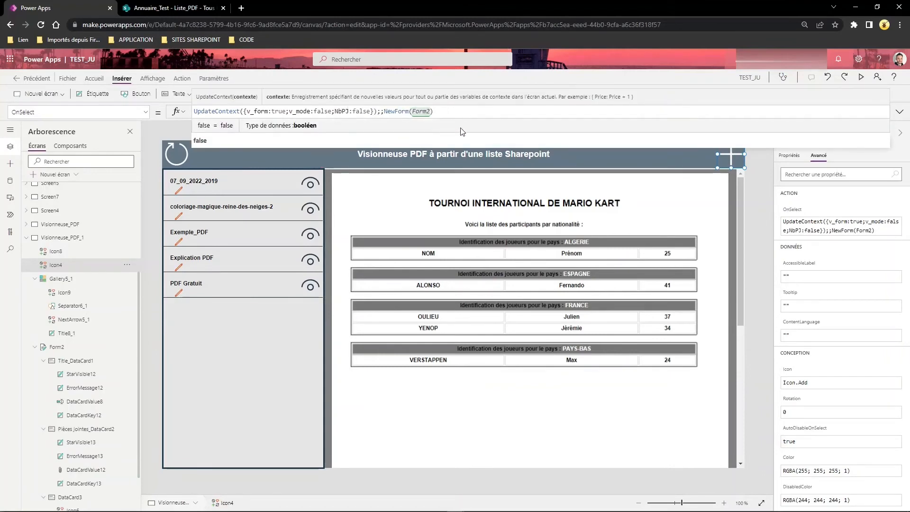
- Preview the app and test switching the form between editing 07_09_2022_2019 and creating a new item
{"action": "left_click", "coordinate": [858, 84]}
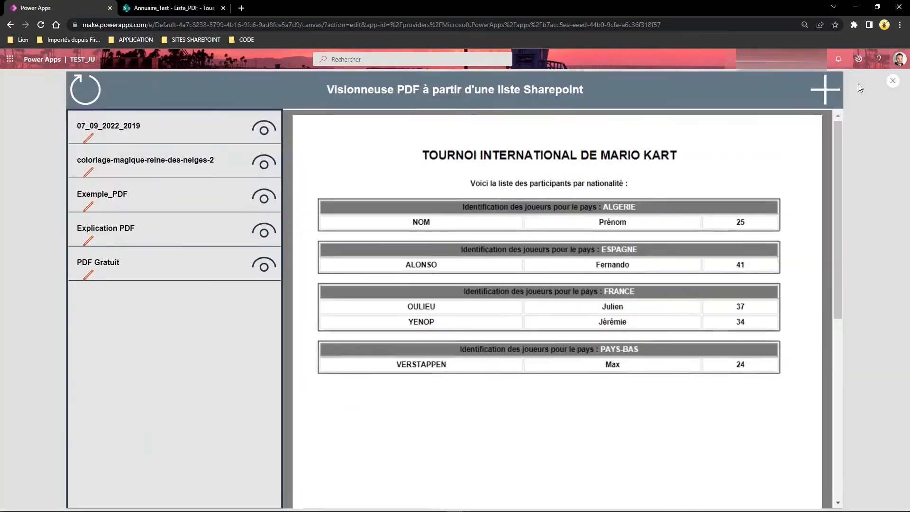
{"action": "left_click", "coordinate": [88, 140]}
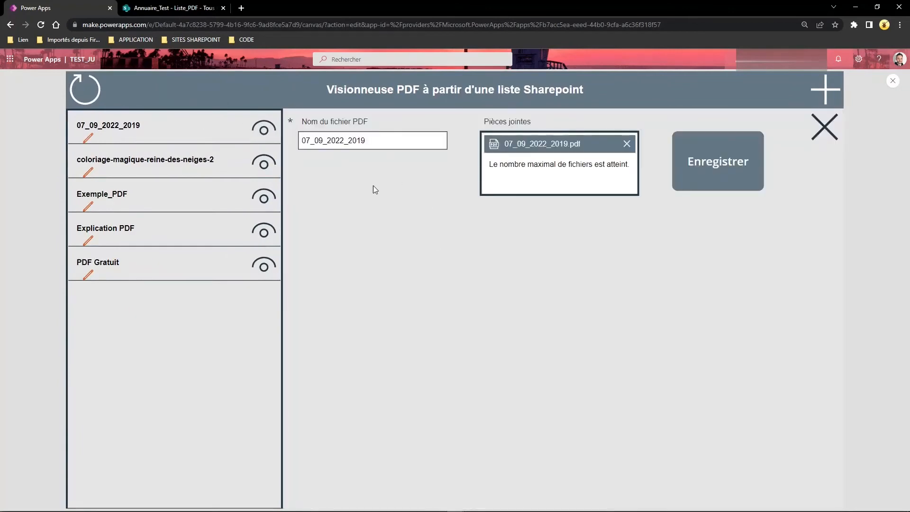
{"action": "left_click", "coordinate": [825, 92]}
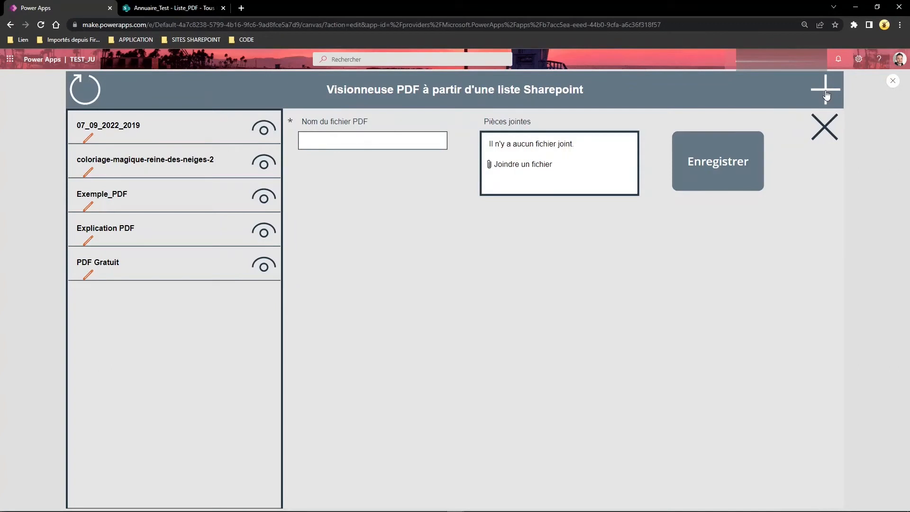
{"action": "left_click", "coordinate": [84, 144]}
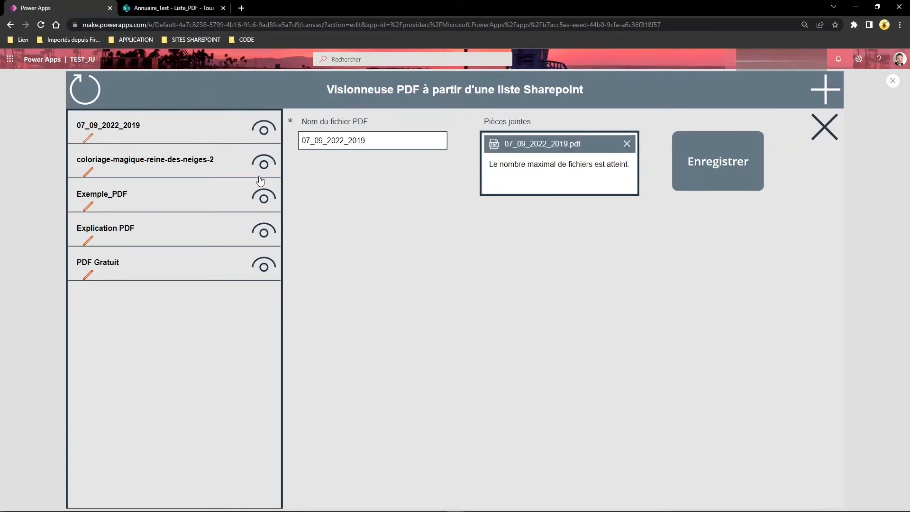
- Test removing and restoring the 07_09_2022_2019.pdf attachment in the form, and open the PDF Gratuit item for editing
{"action": "left_click", "coordinate": [629, 146]}
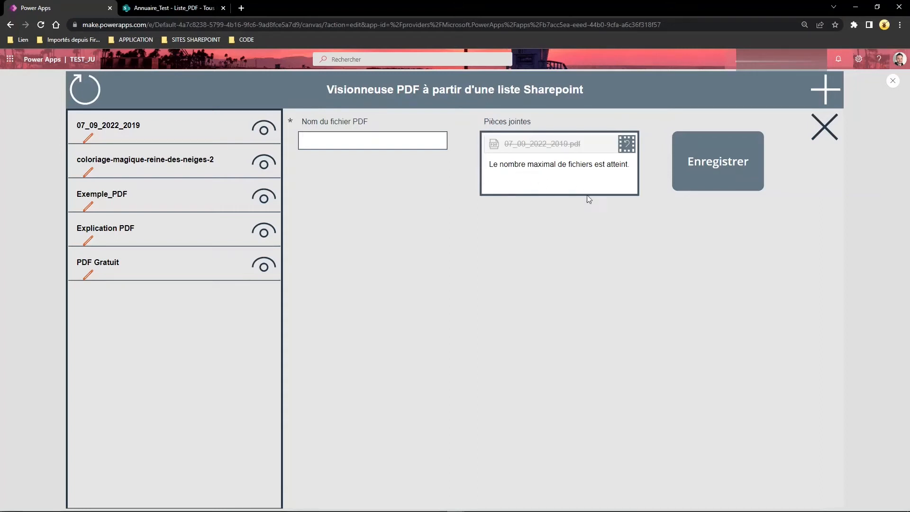
{"action": "left_click", "coordinate": [627, 144]}
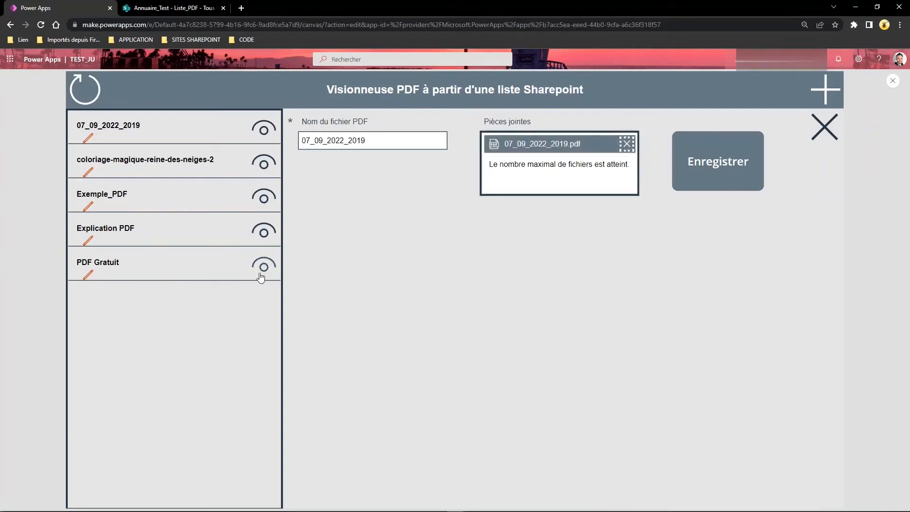
{"action": "left_click", "coordinate": [86, 277]}
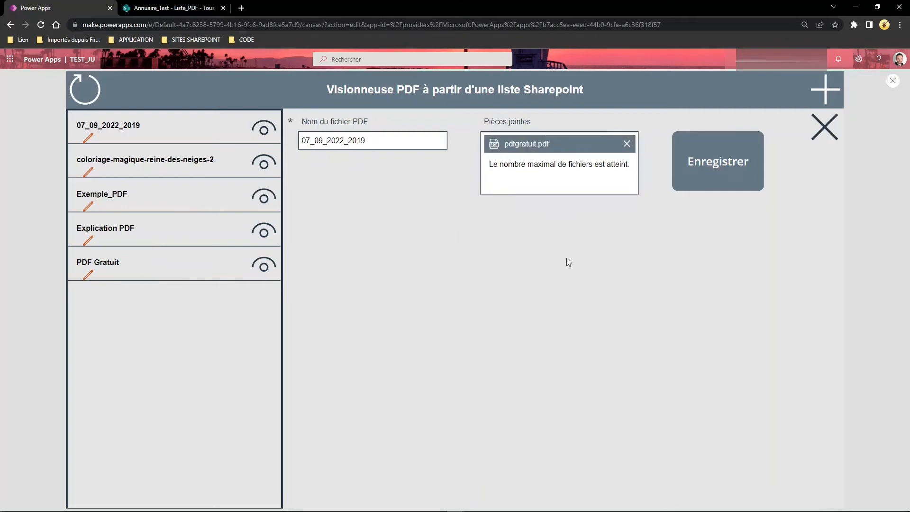
- Remove pdfgratuit.pdf in the previewed form, leave the preview and set the attachments control's MaxAttachments to If(NbPJ=true;2;1)
{"action": "left_click", "coordinate": [626, 144]}
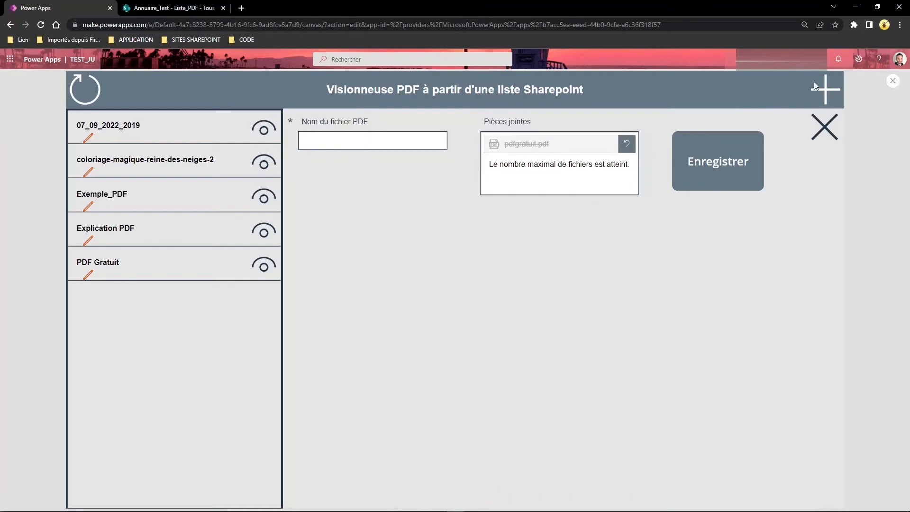
{"action": "left_click", "coordinate": [893, 81]}
{"action": "left_click", "coordinate": [556, 214]}
{"action": "left_click", "coordinate": [556, 215]}
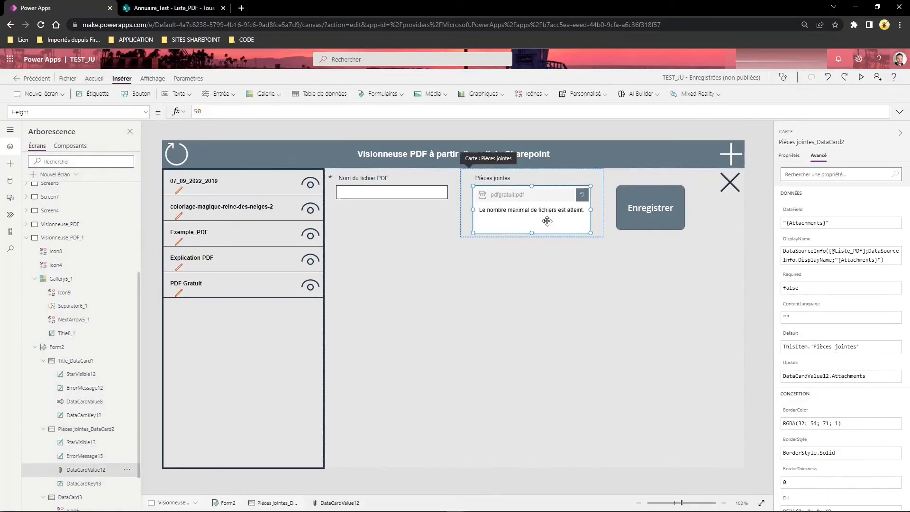
{"action": "left_click", "coordinate": [238, 111]}
{"action": "key", "text": "Home"}
{"action": "key", "text": "Delete"}
{"action": "key", "text": "Delete"}
{"action": "key", "text": "Delete"}
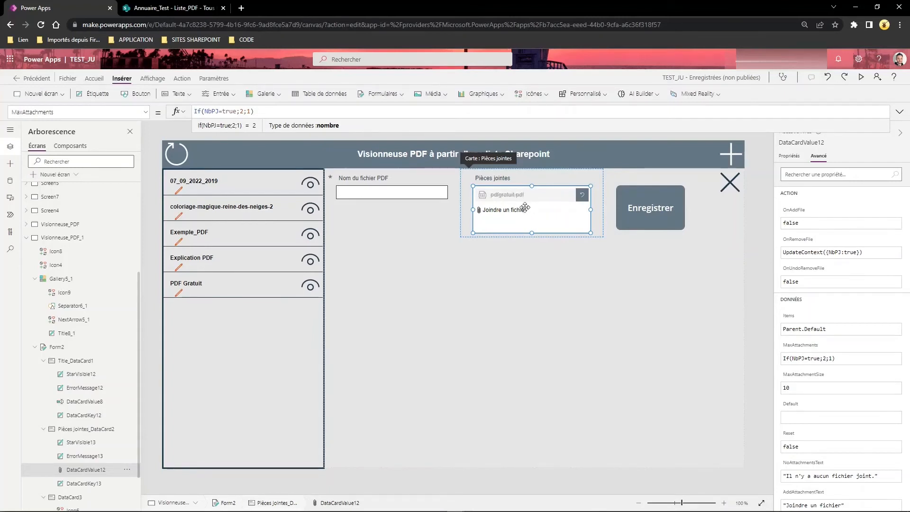
- Copy the attachments control's OnRemoveFile formula UpdateContext({NbPJ:true}) into its OnUndoRemoveFile property
{"action": "left_click", "coordinate": [808, 243]}
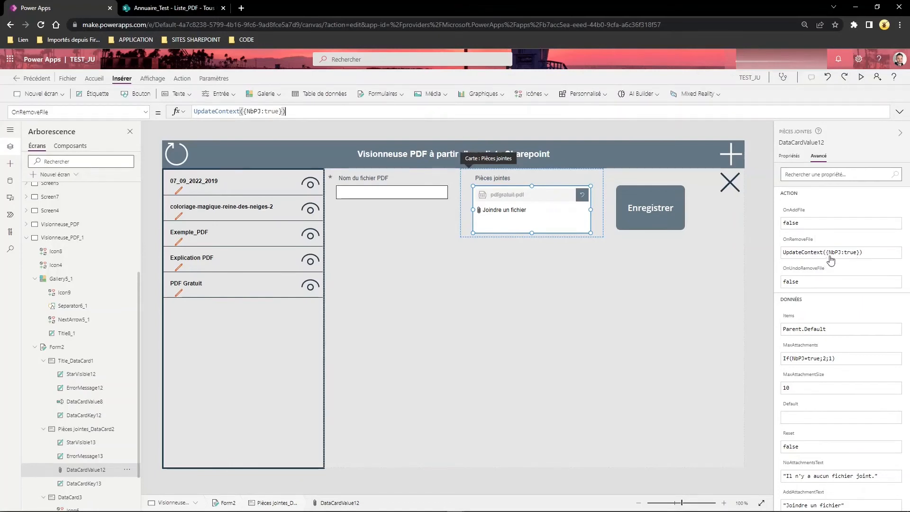
{"action": "left_click", "coordinate": [871, 253]}
{"action": "key", "text": "ctrl+a"}
{"action": "key", "text": "ctrl+c"}
{"action": "left_click", "coordinate": [811, 281]}
{"action": "key", "text": "ctrl+a"}
{"action": "key", "text": "ctrl+v"}
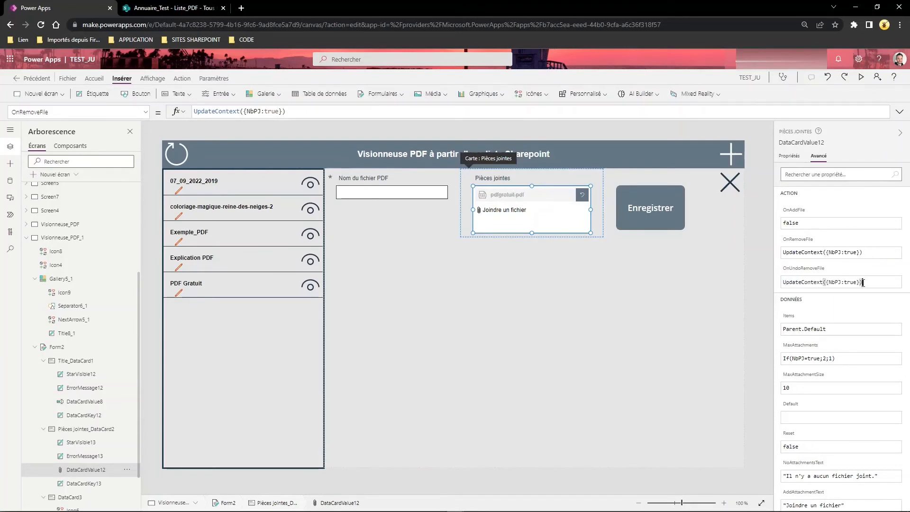
- Change the NbPJ value to false in the OnUndoRemoveFile formula of the attachments control
{"action": "key", "text": "Left"}
{"action": "key", "text": "Left"}
{"action": "key", "text": "Left"}
{"action": "key", "text": "BackSpace"}
{"action": "key", "text": "BackSpace"}
{"action": "key", "text": "BackSpace"}
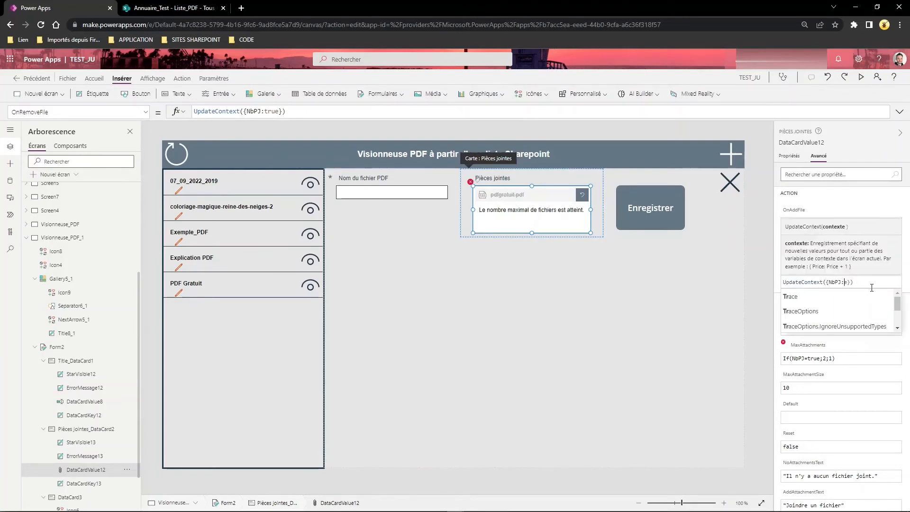
{"action": "type", "text": "false"}
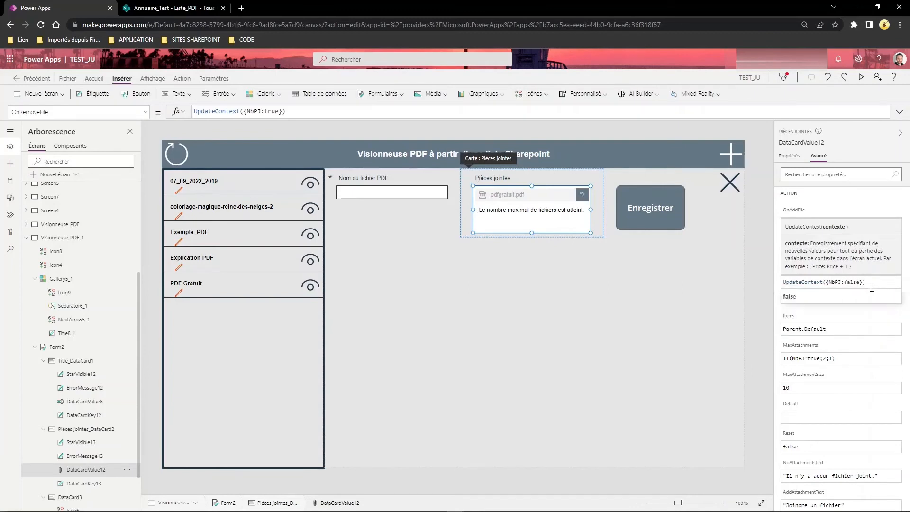
{"action": "left_click", "coordinate": [854, 209]}
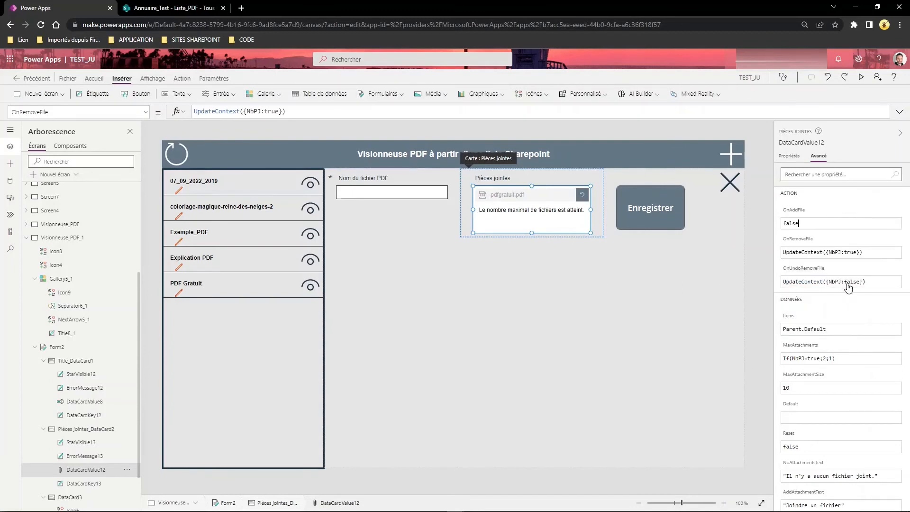
- Check the attachment field in the app preview, leave it and reselect the attachments control to review its formulas
{"action": "left_click", "coordinate": [861, 78]}
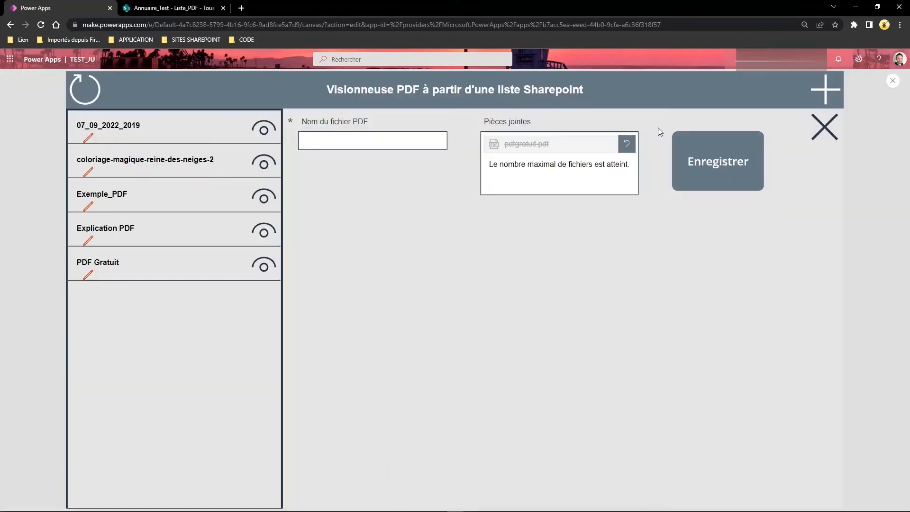
{"action": "left_click", "coordinate": [892, 83]}
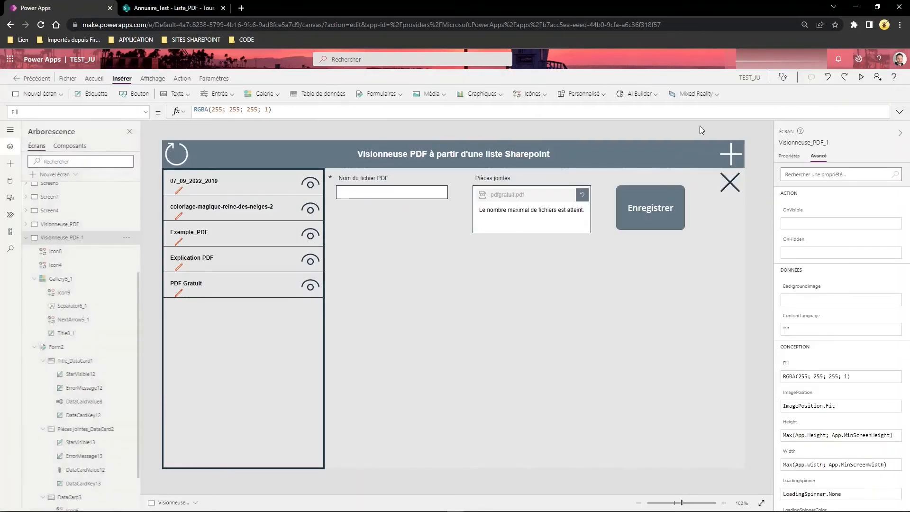
{"action": "left_click", "coordinate": [516, 223]}
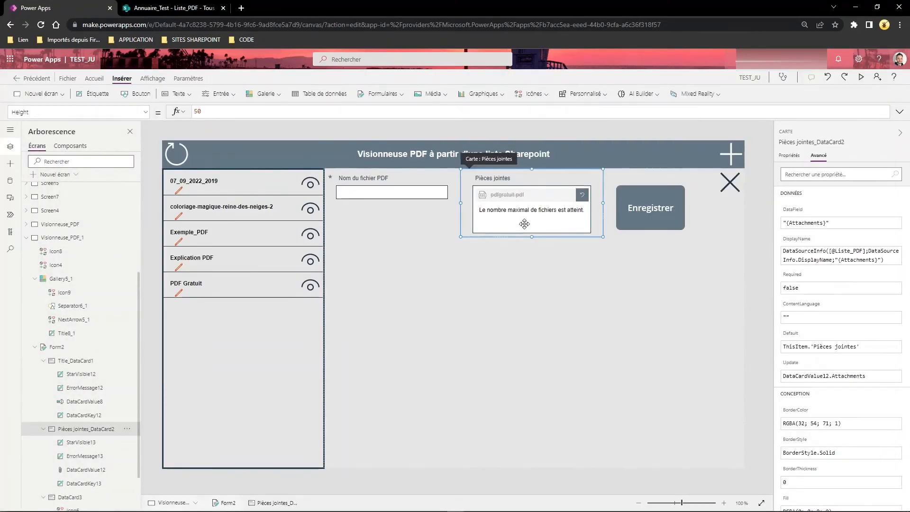
{"action": "left_click", "coordinate": [521, 225]}
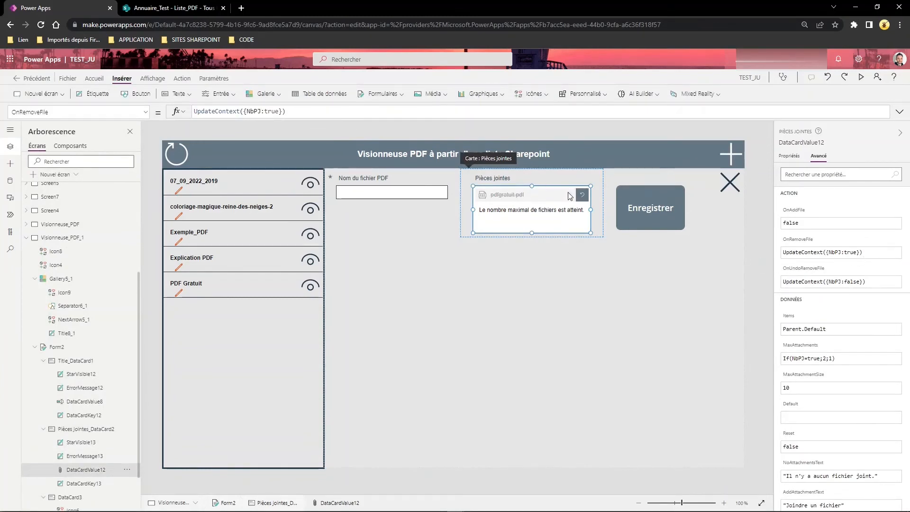
- In the preview, replace the pdfgratuit.pdf attachment with coloriage-magique-gratuit-lettres-chateau.pdf and save the item
{"action": "left_click", "coordinate": [862, 78]}
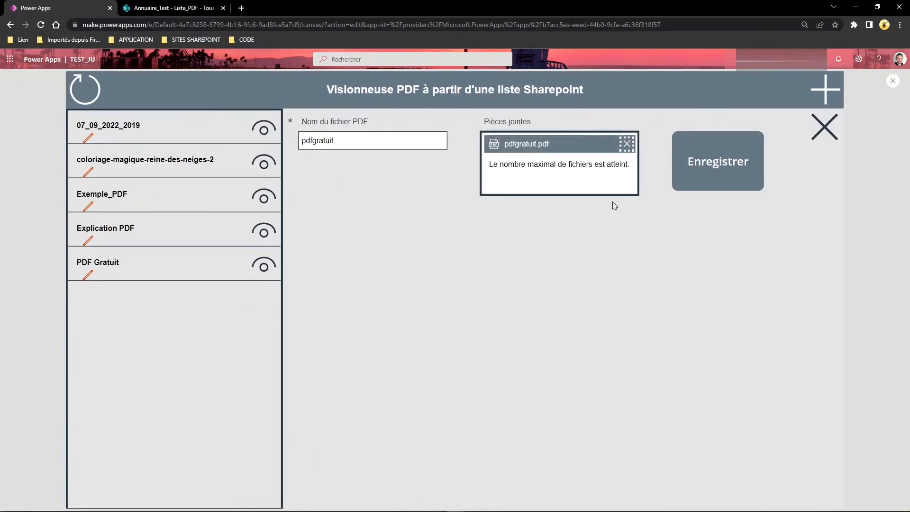
{"action": "left_click", "coordinate": [627, 145]}
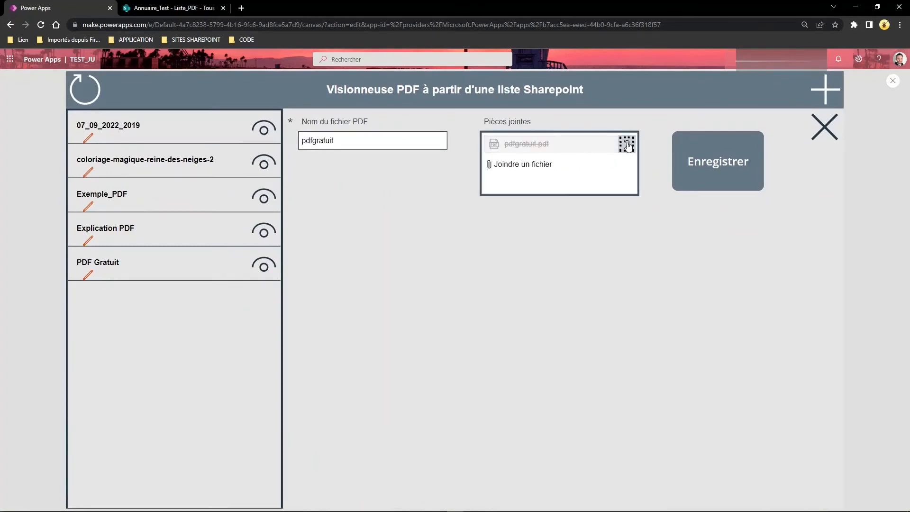
{"action": "left_click", "coordinate": [526, 166]}
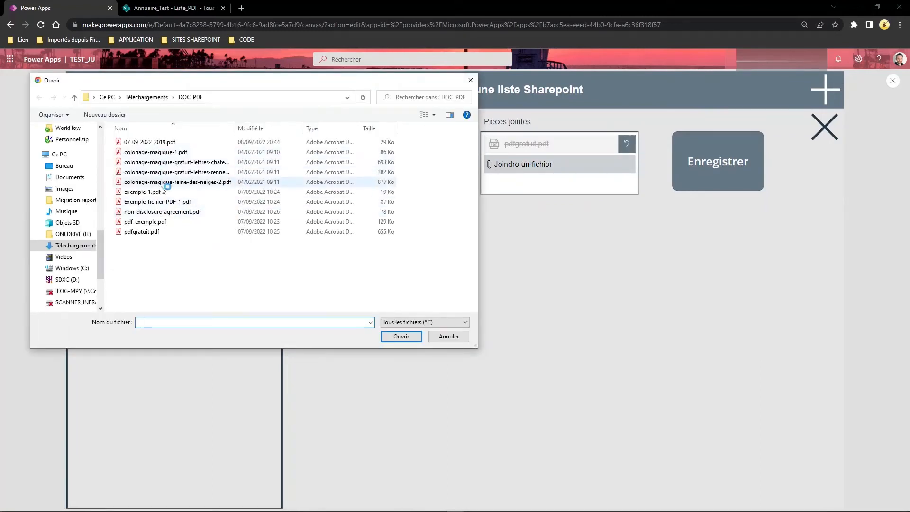
{"action": "left_click", "coordinate": [177, 162]}
{"action": "left_click", "coordinate": [401, 337]}
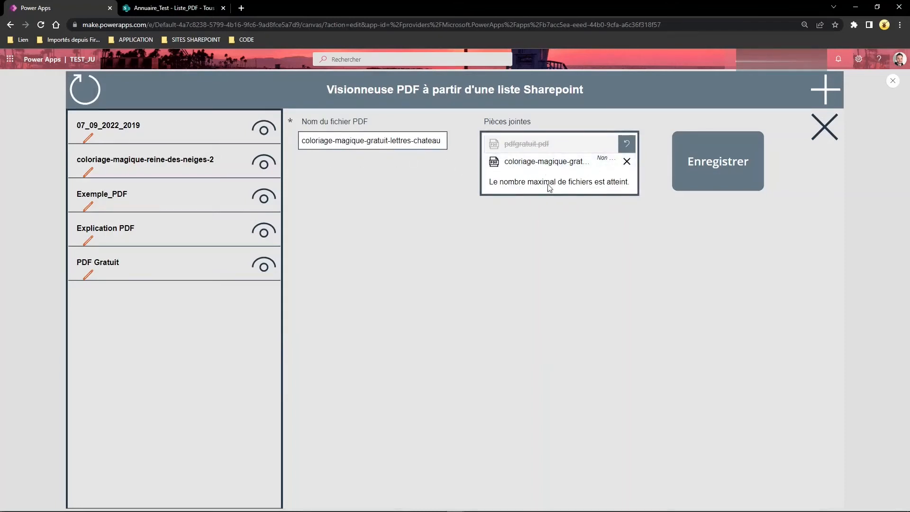
{"action": "left_click", "coordinate": [724, 161]}
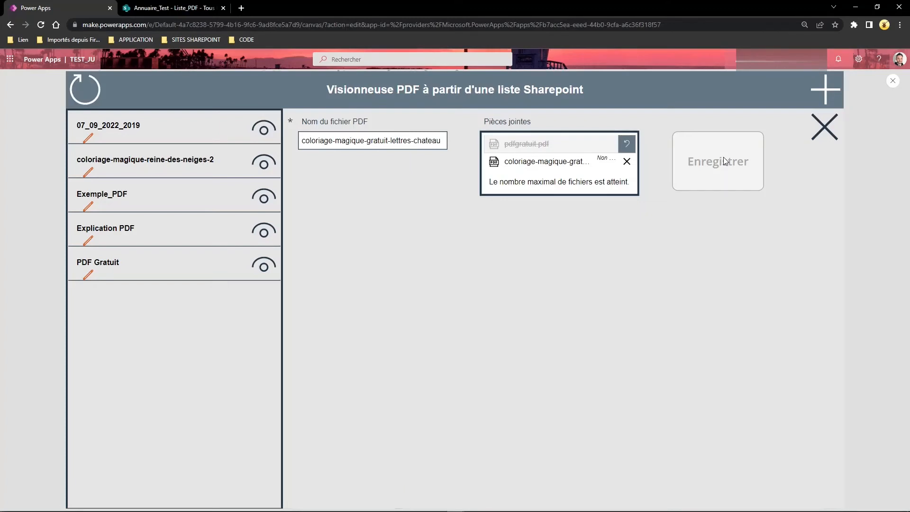
{"action": "left_click", "coordinate": [723, 157]}
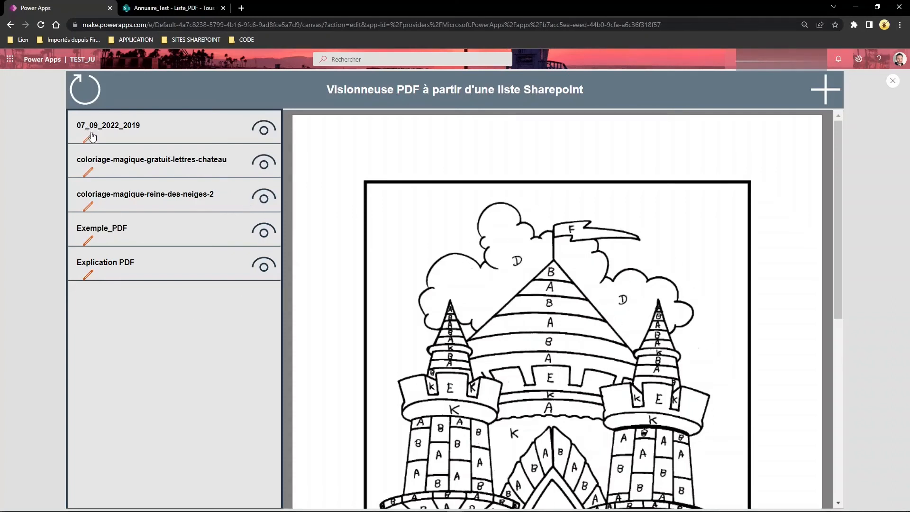
- Open the 07_09_2022_2019 item for editing, close the form and leave the preview
{"action": "left_click", "coordinate": [89, 139]}
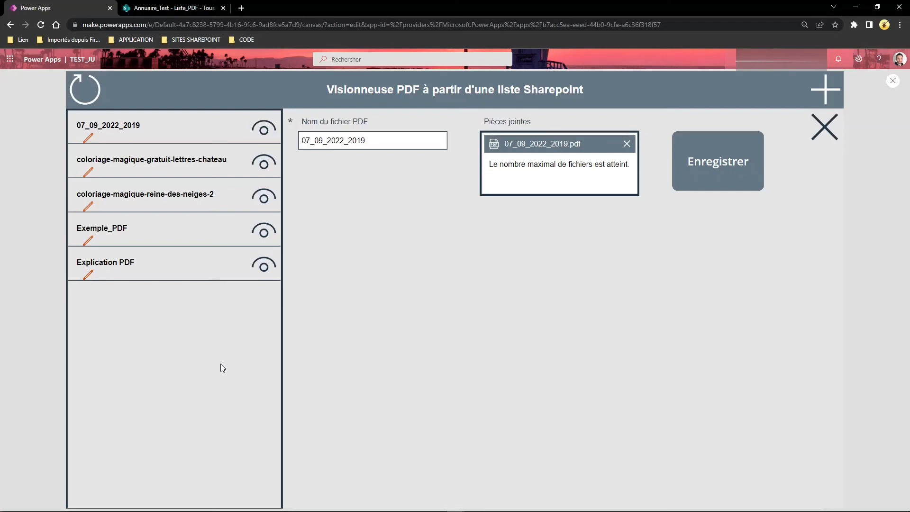
{"action": "left_click", "coordinate": [826, 128]}
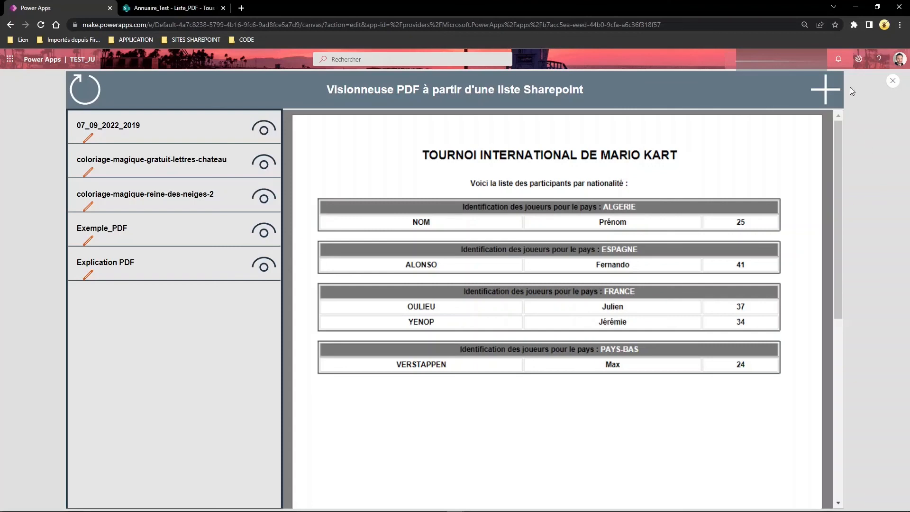
{"action": "left_click", "coordinate": [892, 81]}
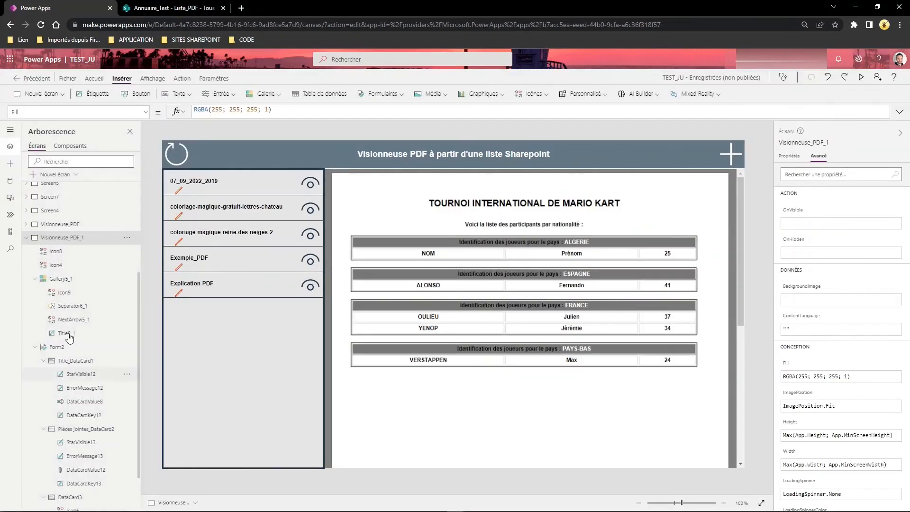
- Preview the Visionneuse_PDF screen and display 07_09_2022_2000.pdf in its viewer
{"action": "left_click", "coordinate": [60, 225]}
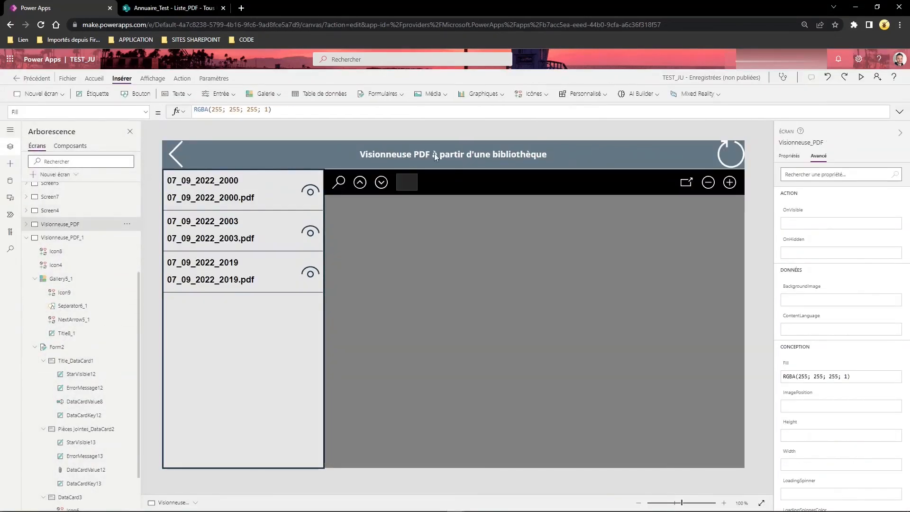
{"action": "left_click", "coordinate": [862, 78]}
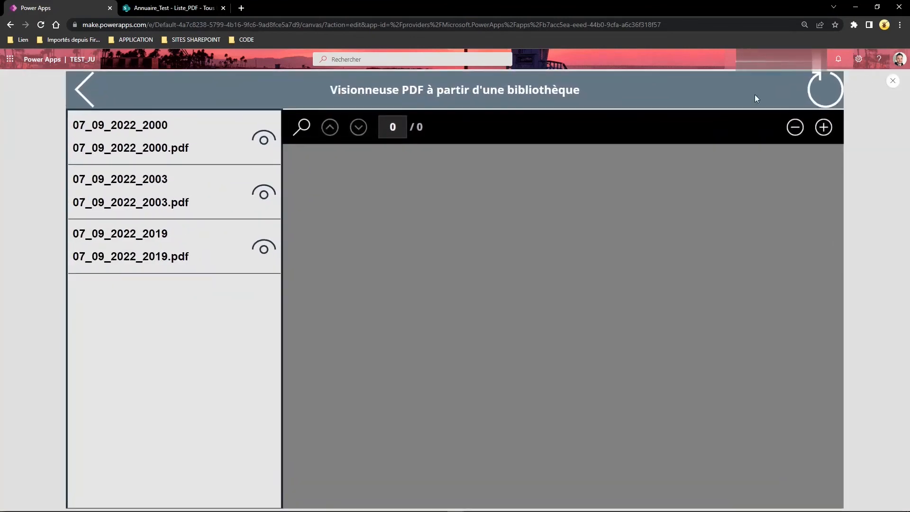
{"action": "left_click", "coordinate": [264, 141]}
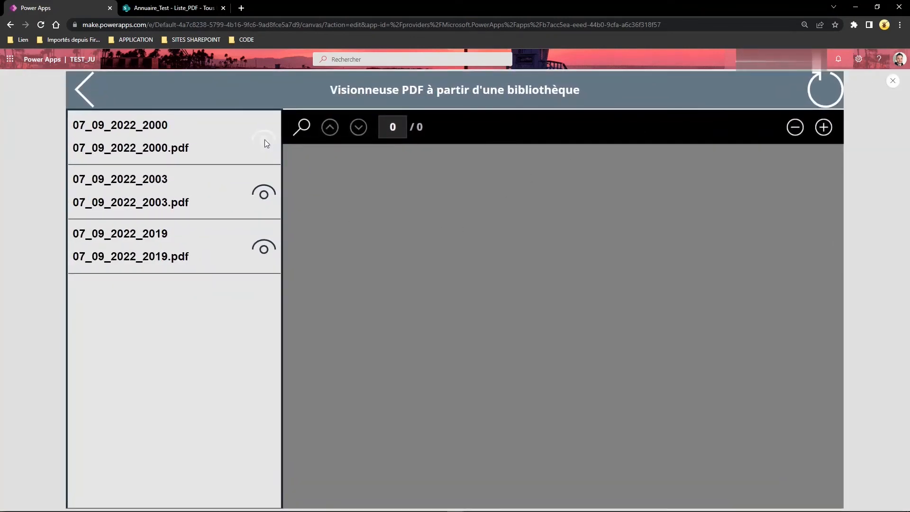